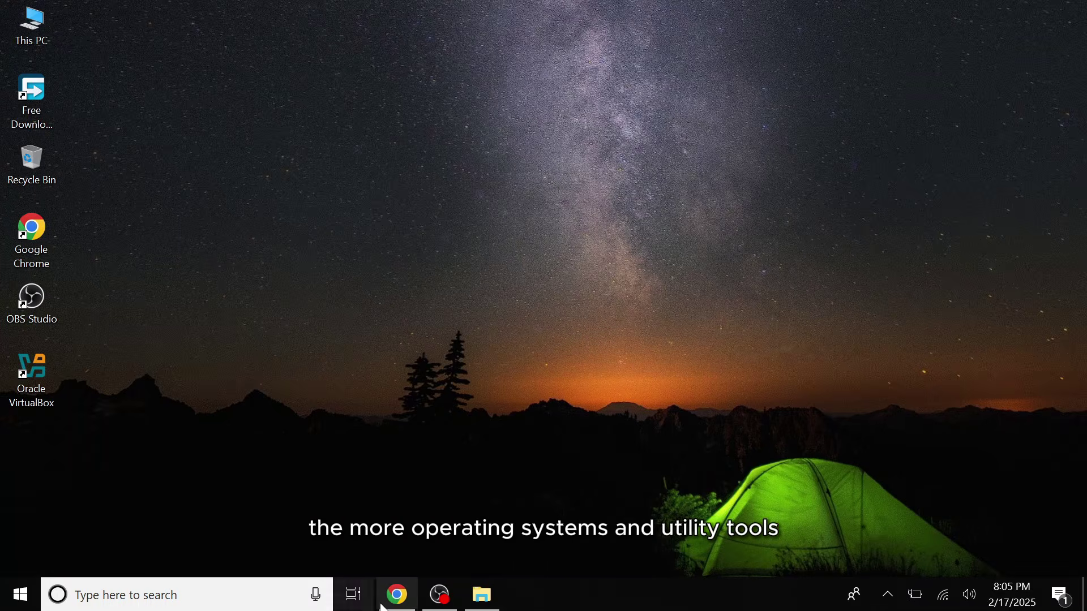
Go from ventoy.net's Downloads page to the SourceForge v1.1.02 page for ventoy-1.1.02-windows.zip
mouse_move(389, 608)
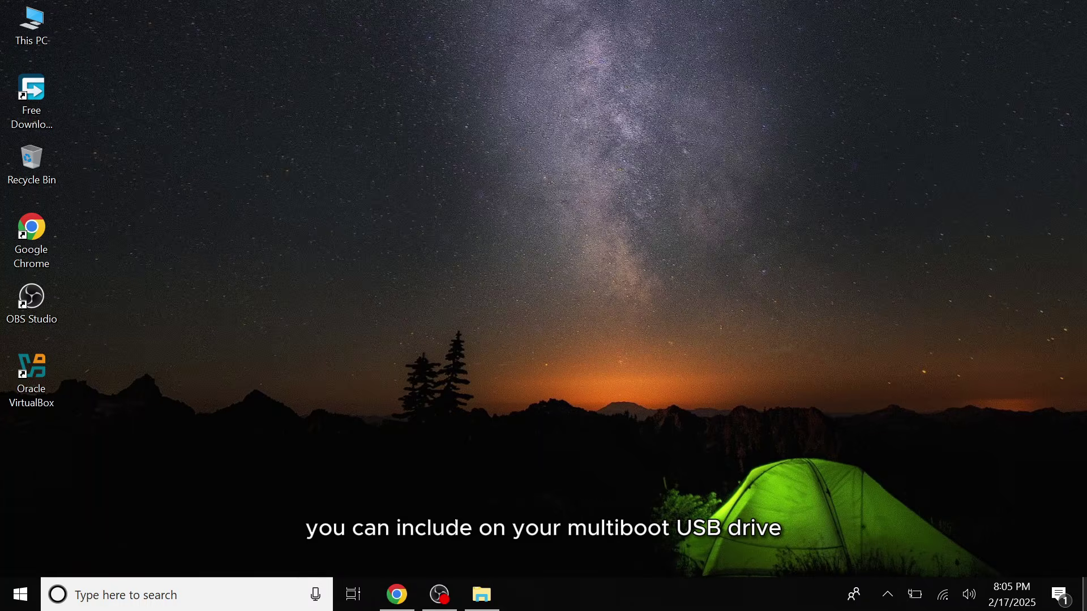
left_click(395, 604)
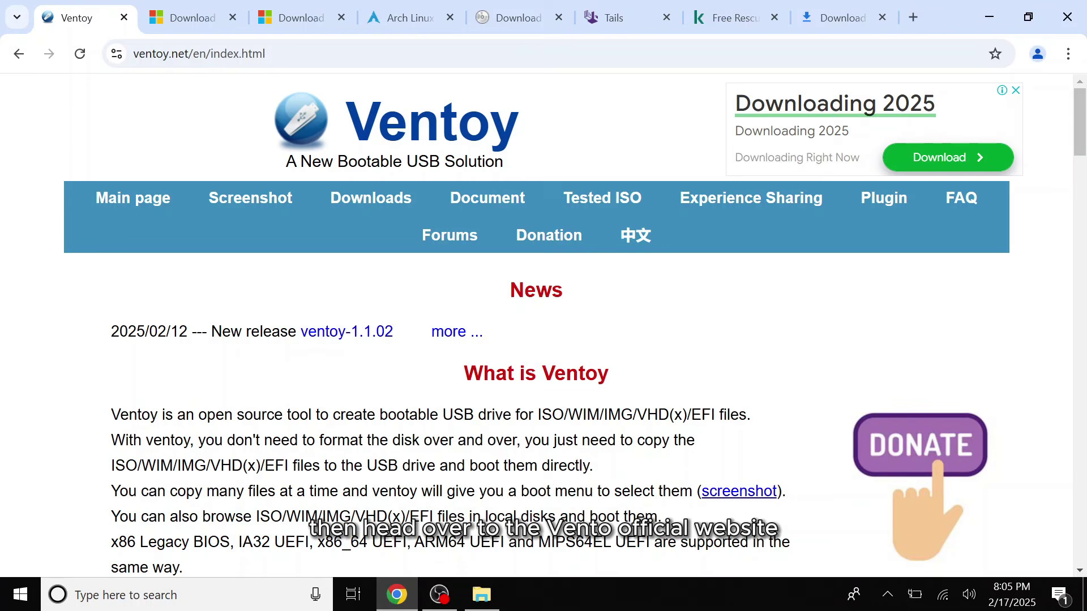
left_click_drag(139, 53, 191, 53)
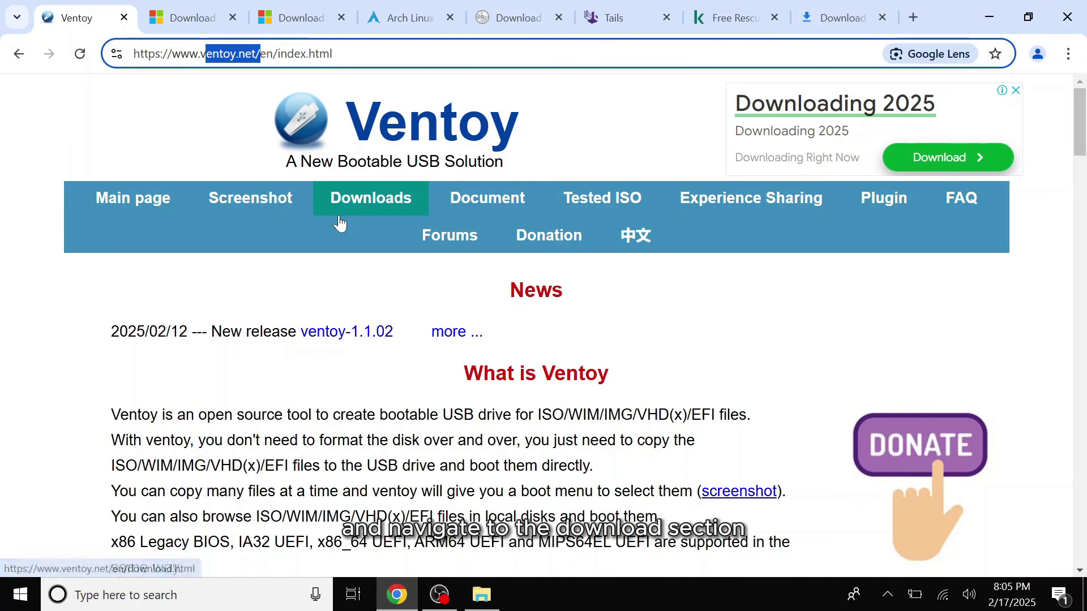
left_click(369, 200)
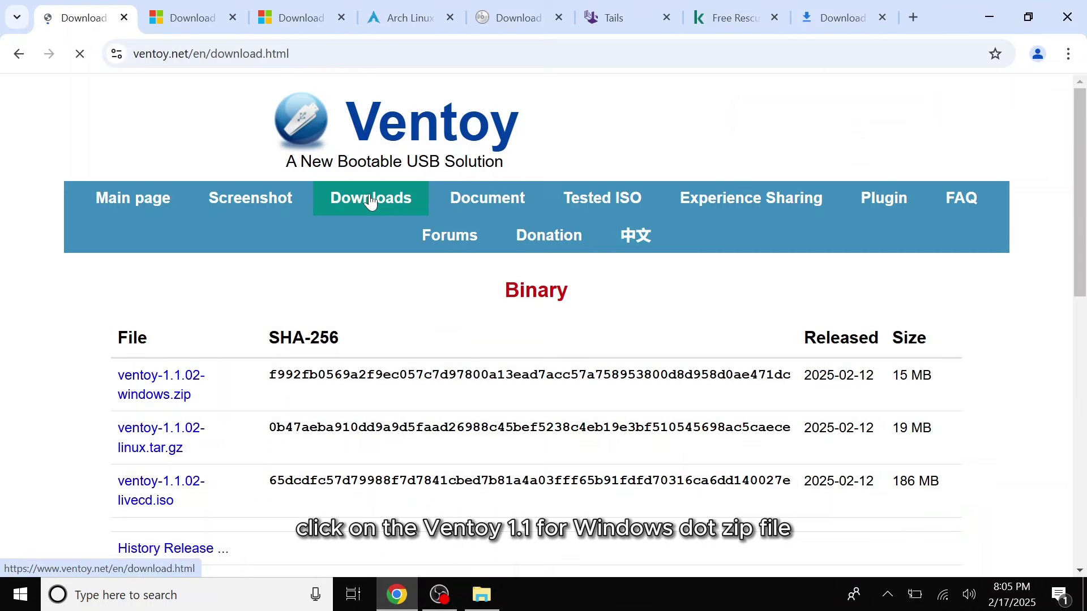
scroll(344, 310, "down", 2)
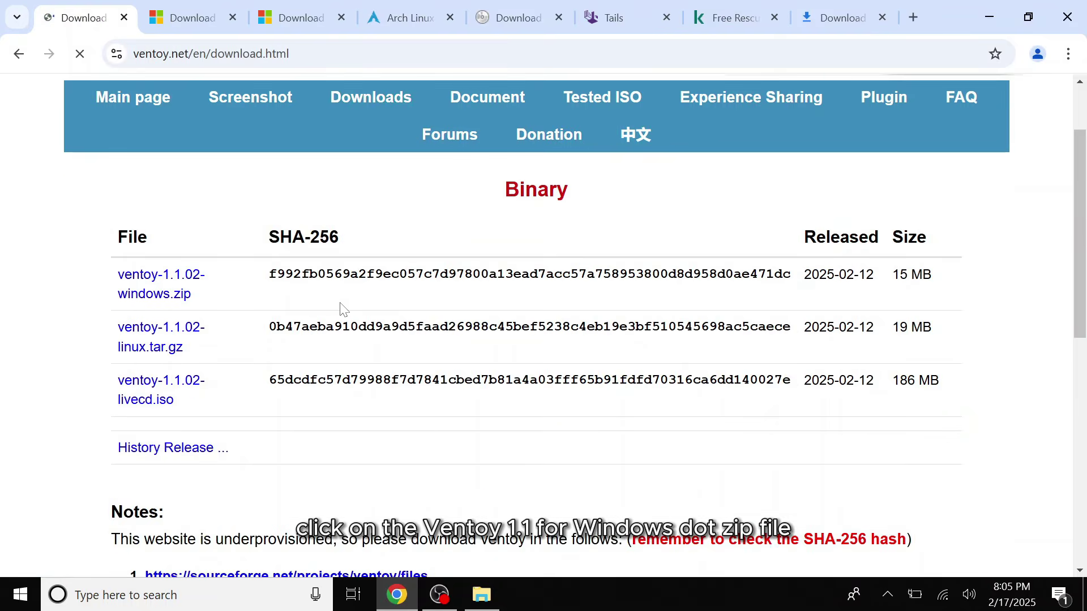
left_click(173, 275)
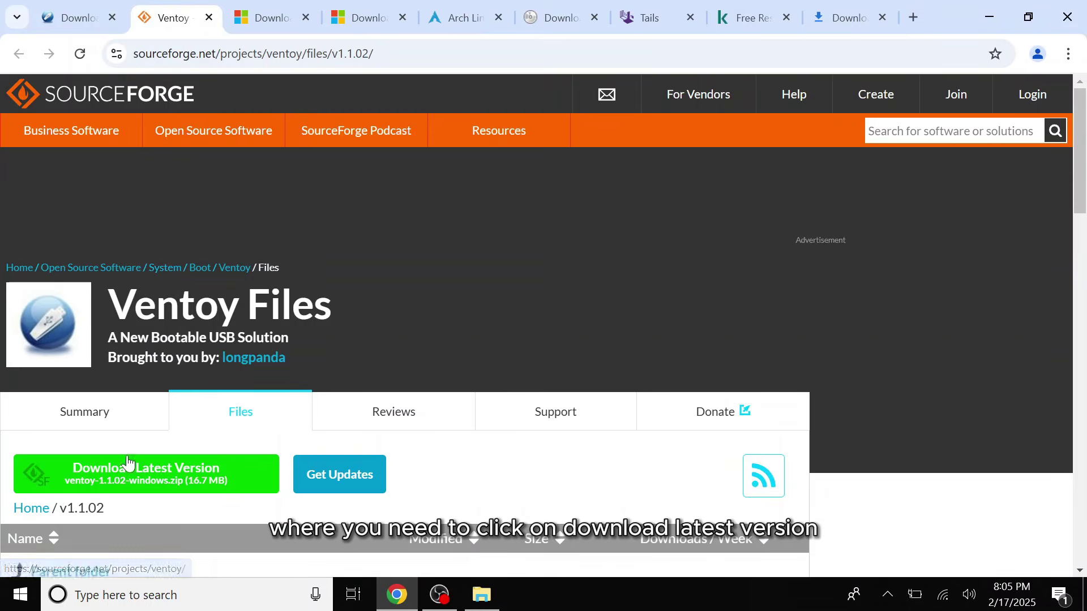
Download ventoy-1.1.02-windows.zip (15.9 MB) through SourceForge's direct link and confirm it finished
left_click(140, 475)
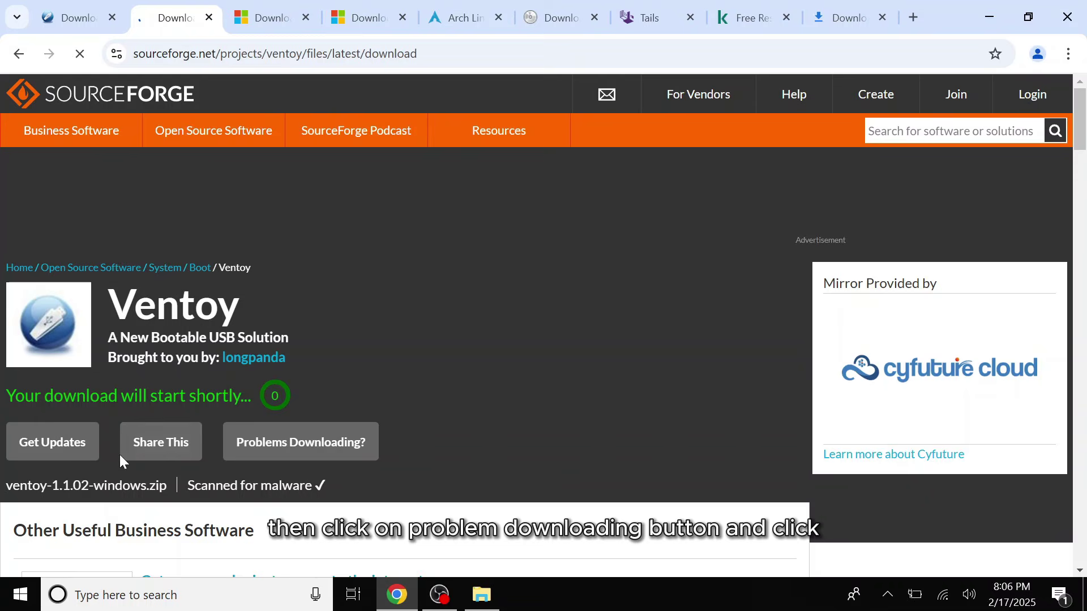
left_click(299, 445)
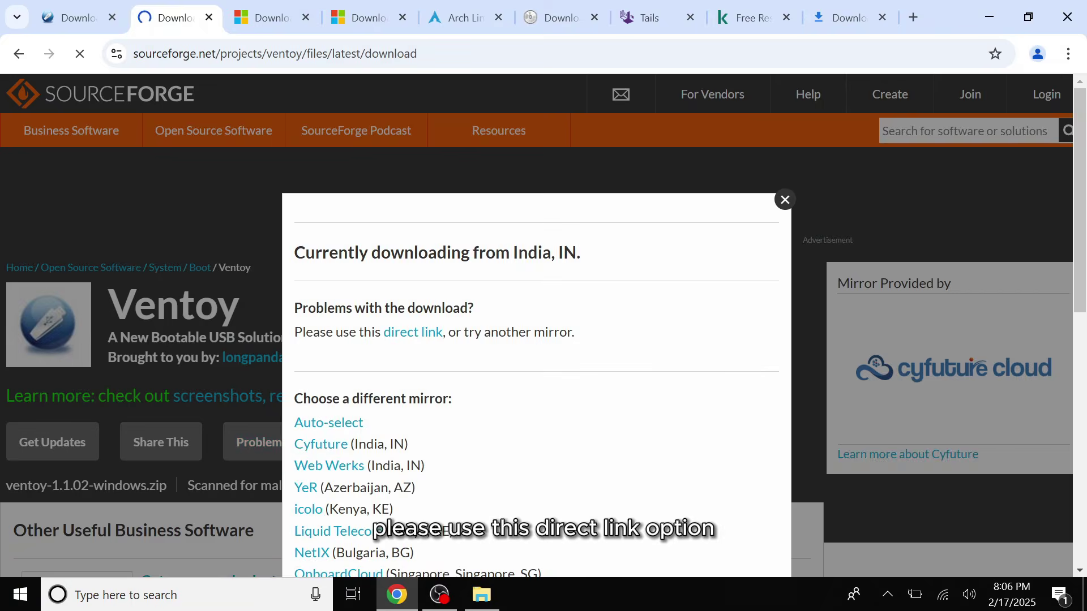
left_click(404, 332)
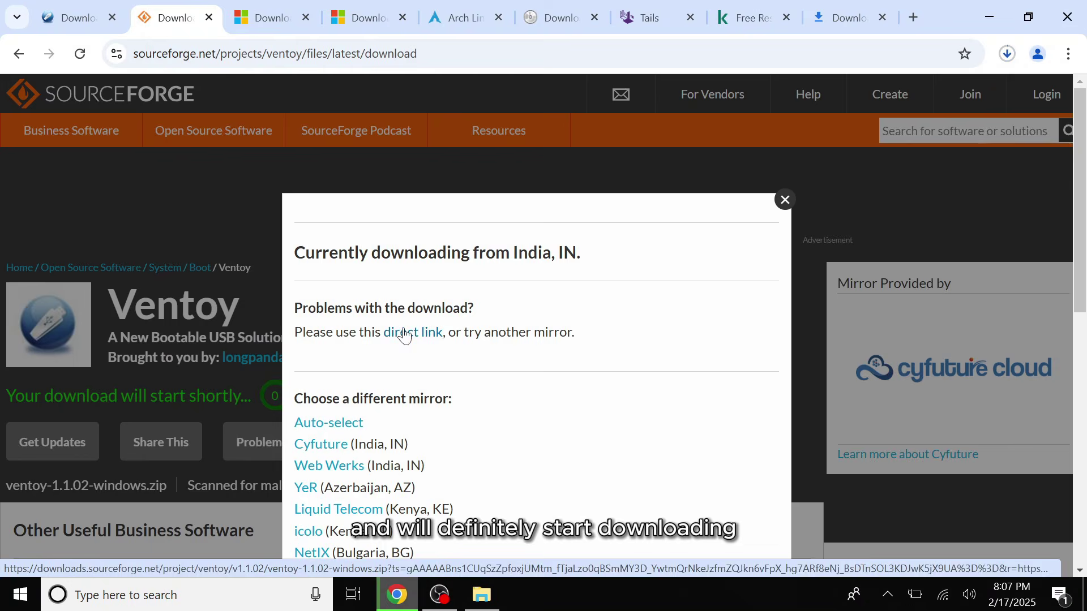
left_click(783, 199)
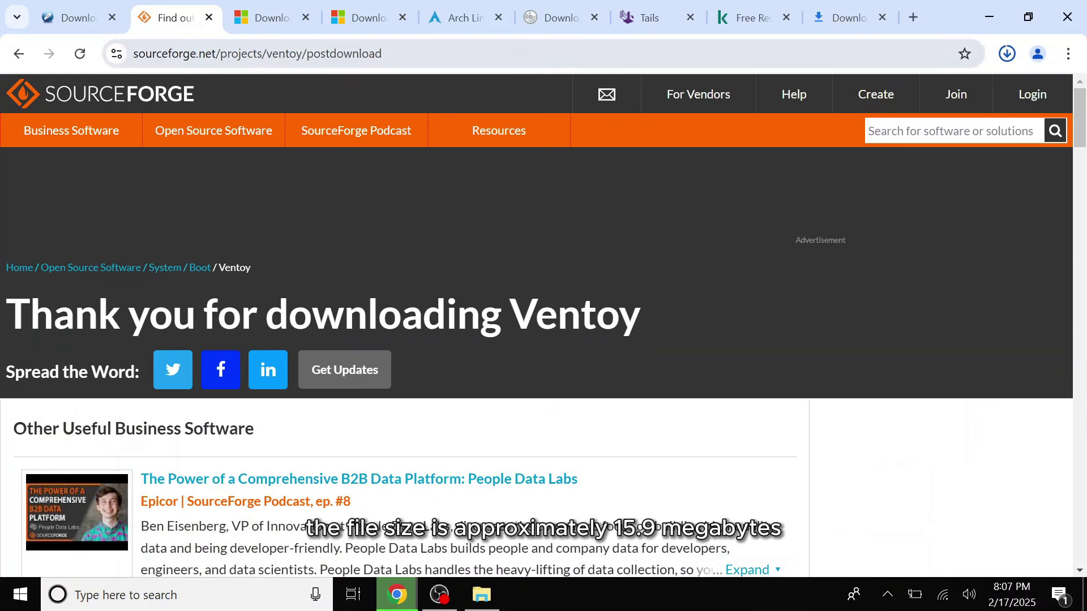
left_click(1005, 54)
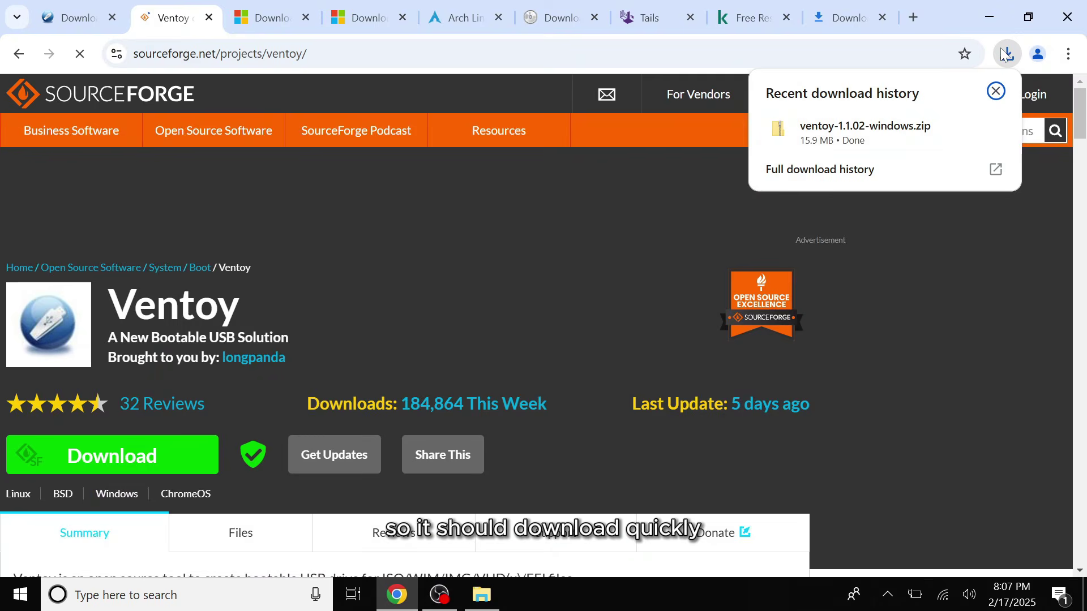
Extract the Ventoy zip in Downloads and open the ventoy-1.1.02 folder to reach Ventoy2Disk
left_click(962, 127)
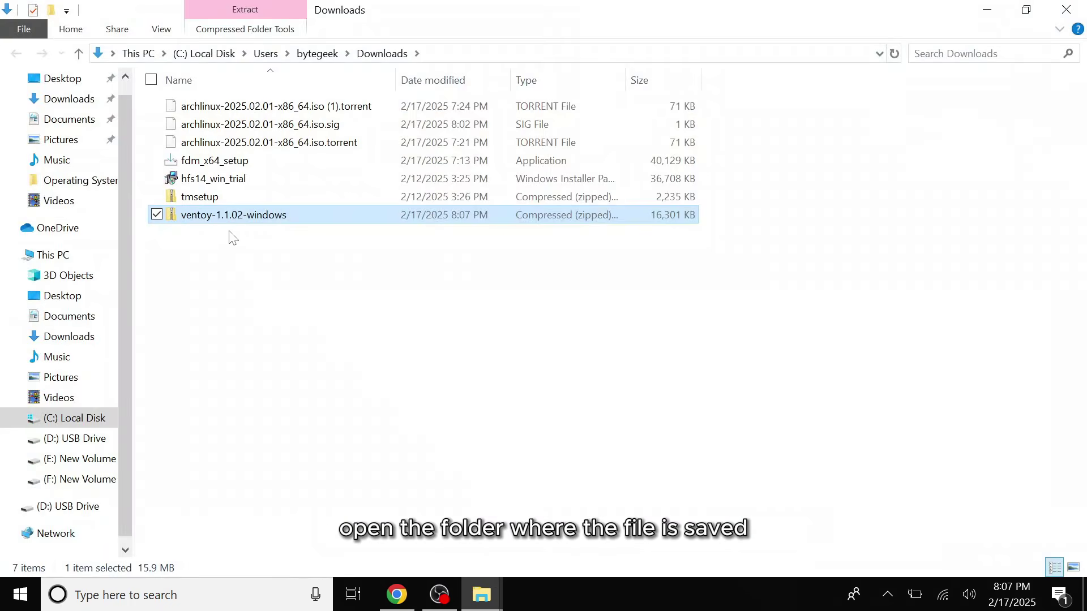
right_click(231, 235)
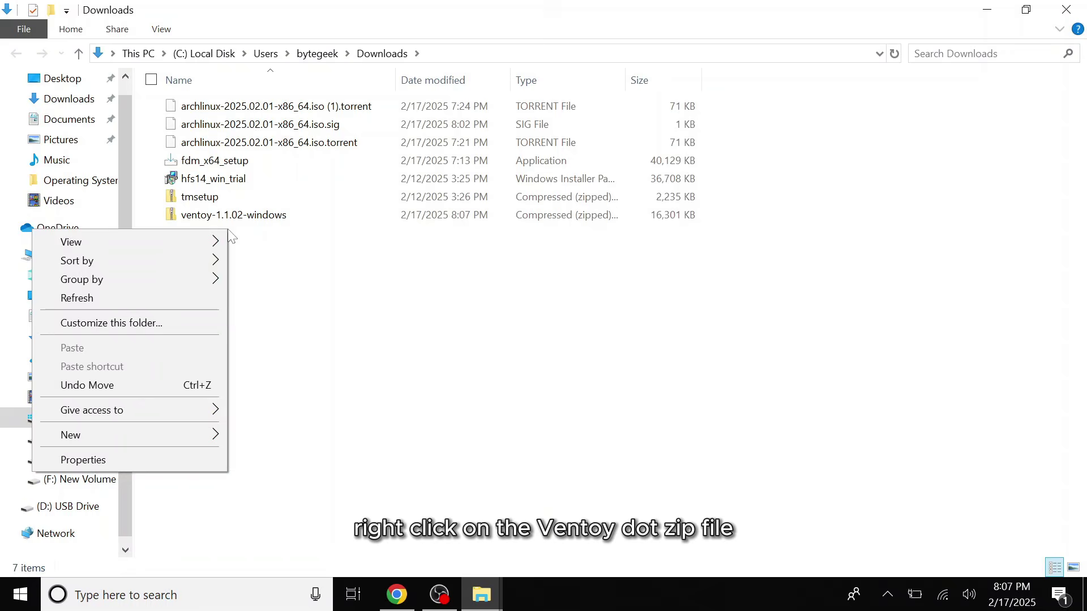
right_click(230, 221)
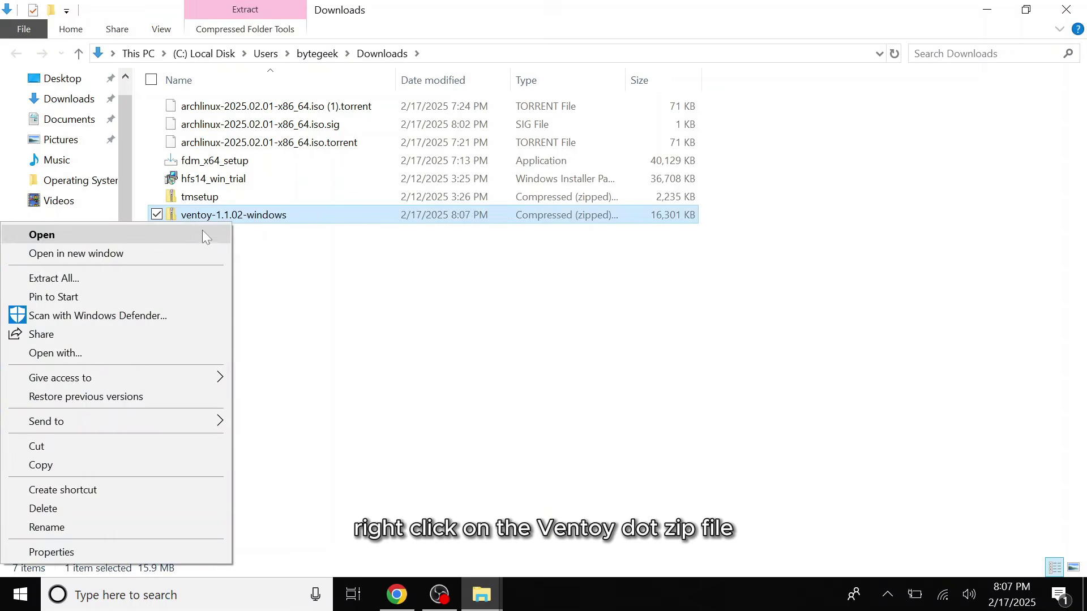
left_click(162, 277)
left_click(692, 473)
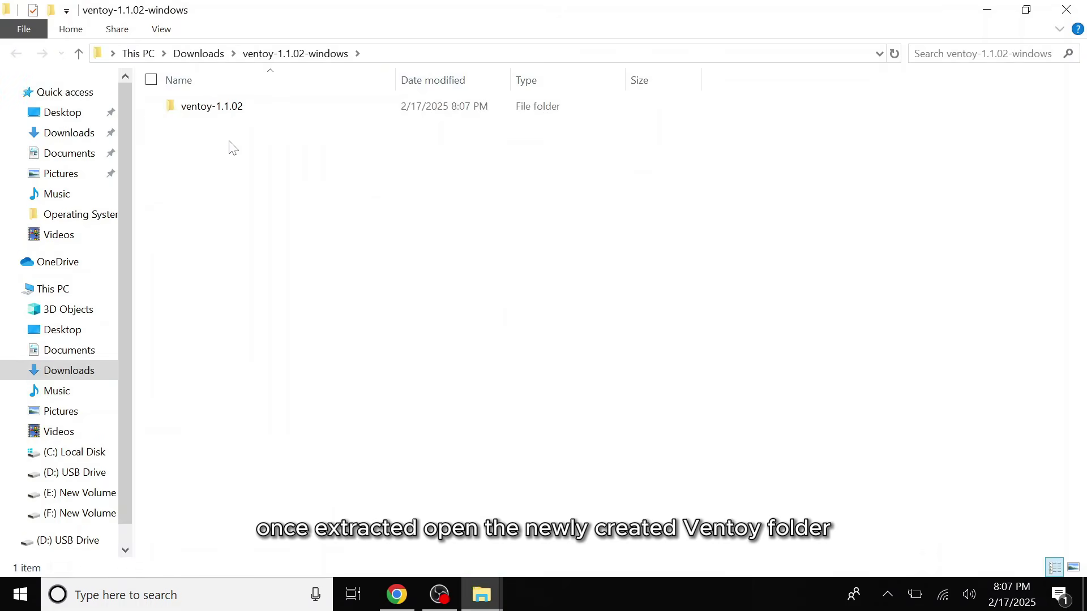
double_click(204, 107)
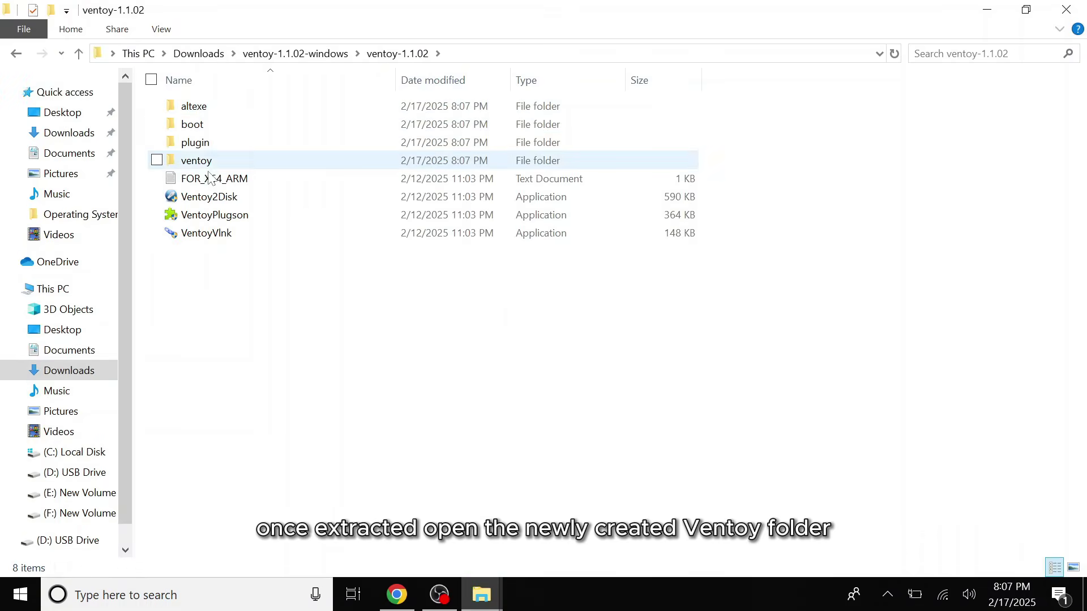
right_click(224, 198)
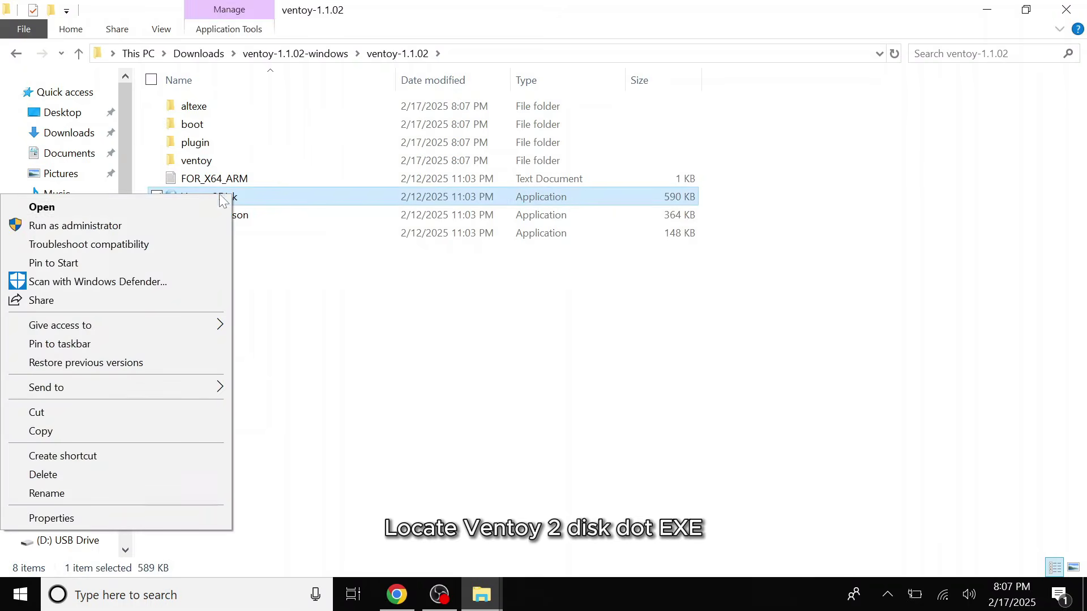
Launch Ventoy2Disk and select the 64GB Kingston DataTraveler 3.0 as the target device
left_click(181, 206)
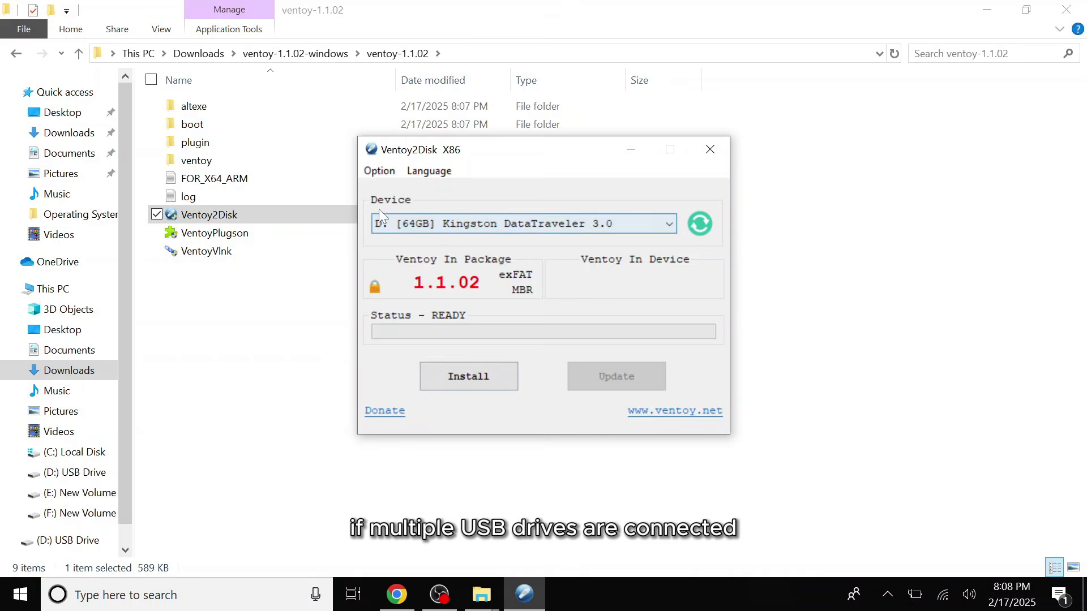
left_click(427, 219)
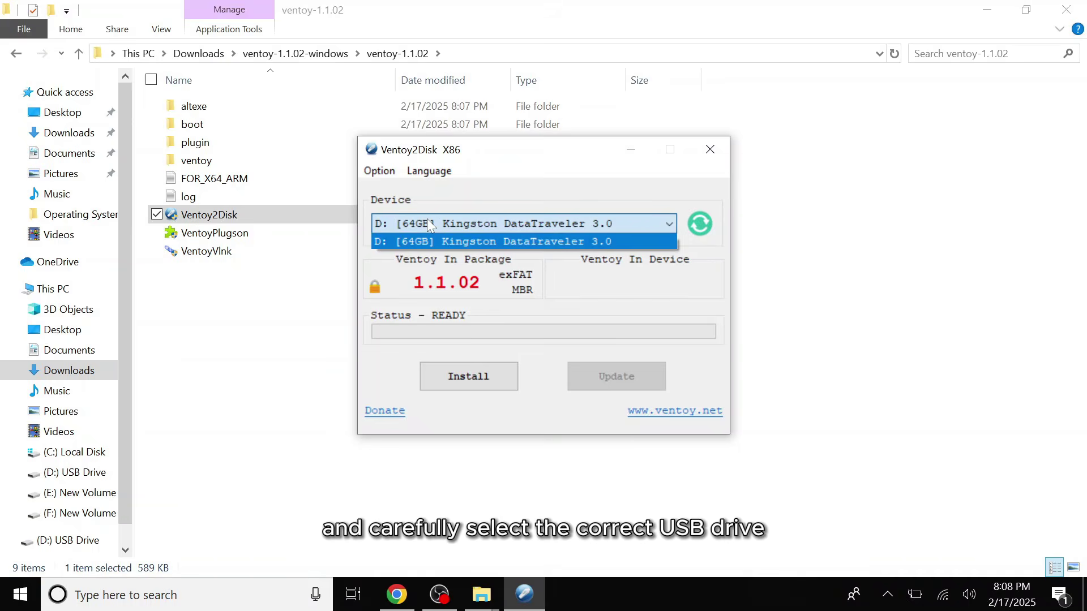
left_click(426, 219)
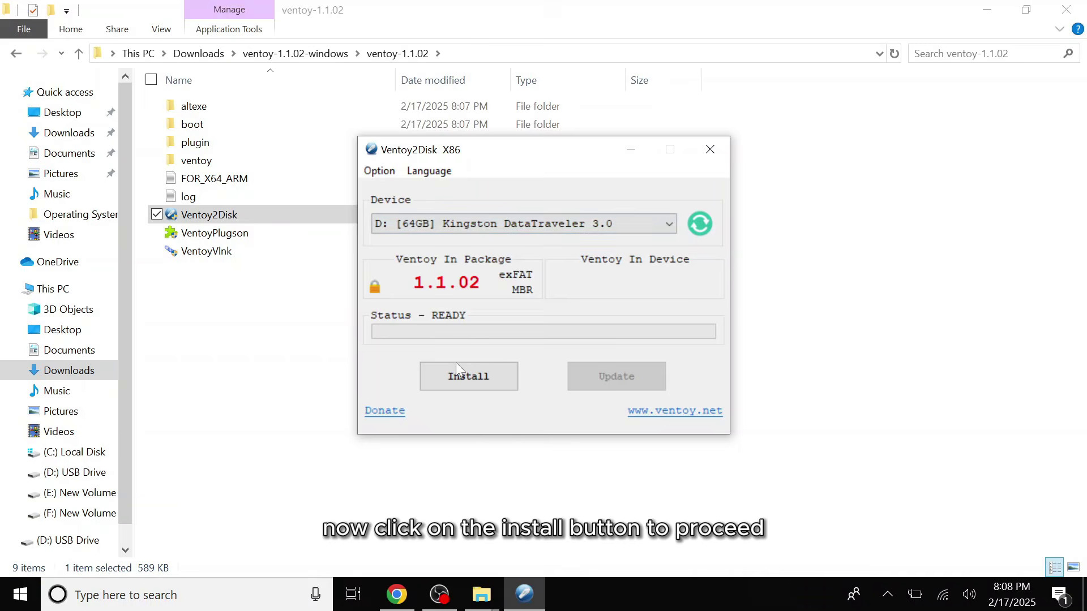
Install Ventoy 1.1.02 on the drive, accepting both format warnings and the success message
left_click(462, 378)
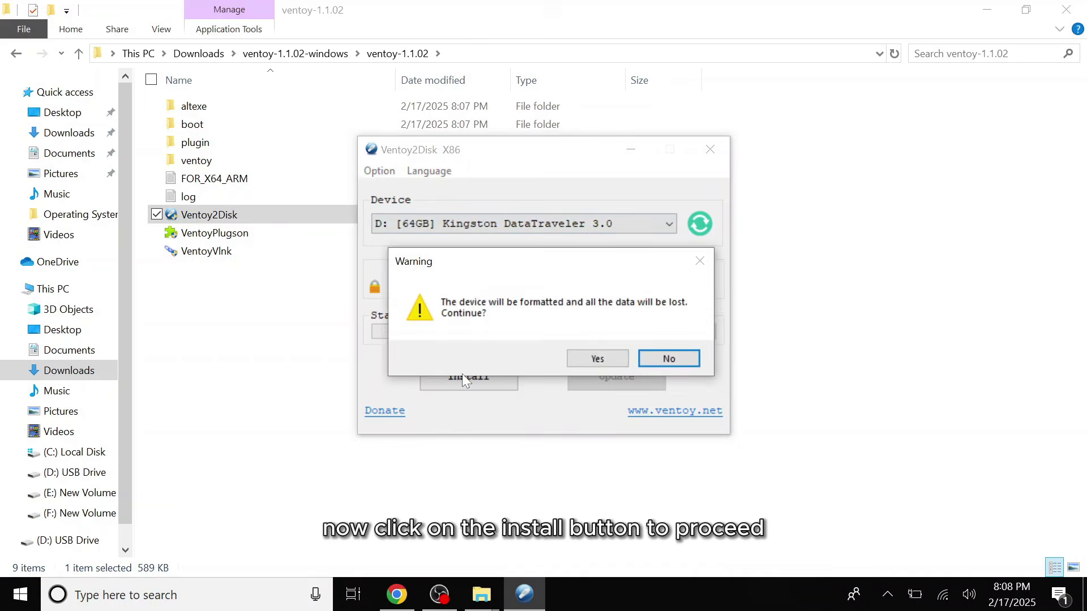
left_click(590, 357)
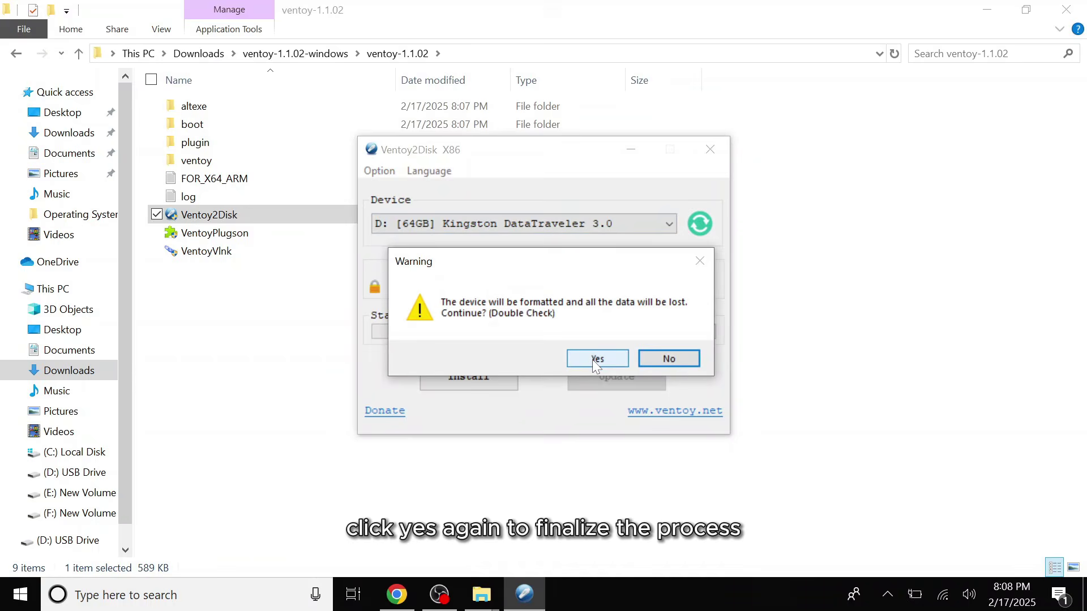
left_click(592, 358)
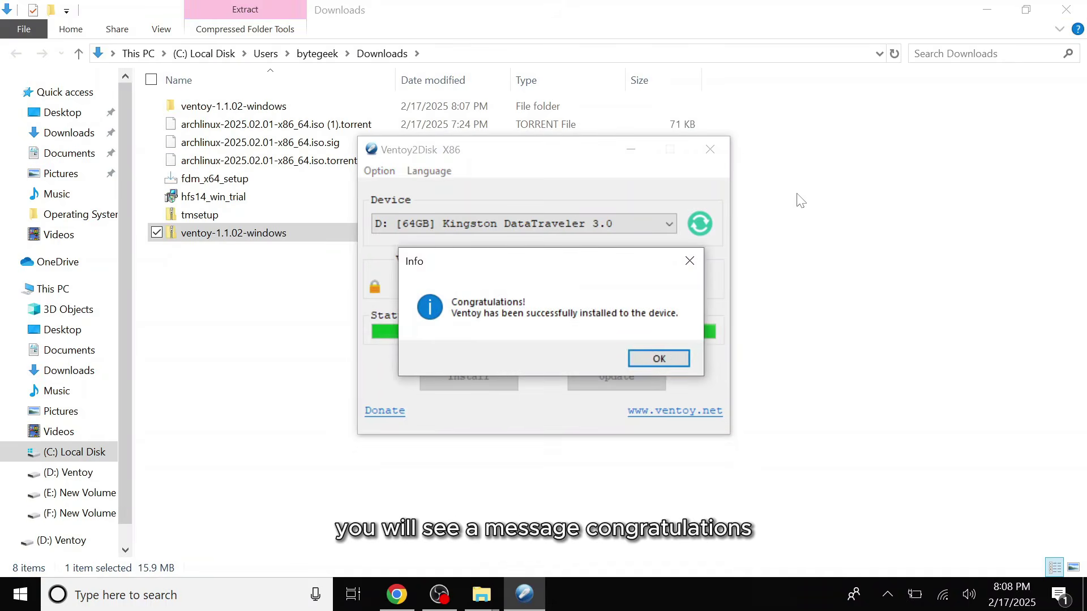
left_click(986, 9)
left_click(999, 9)
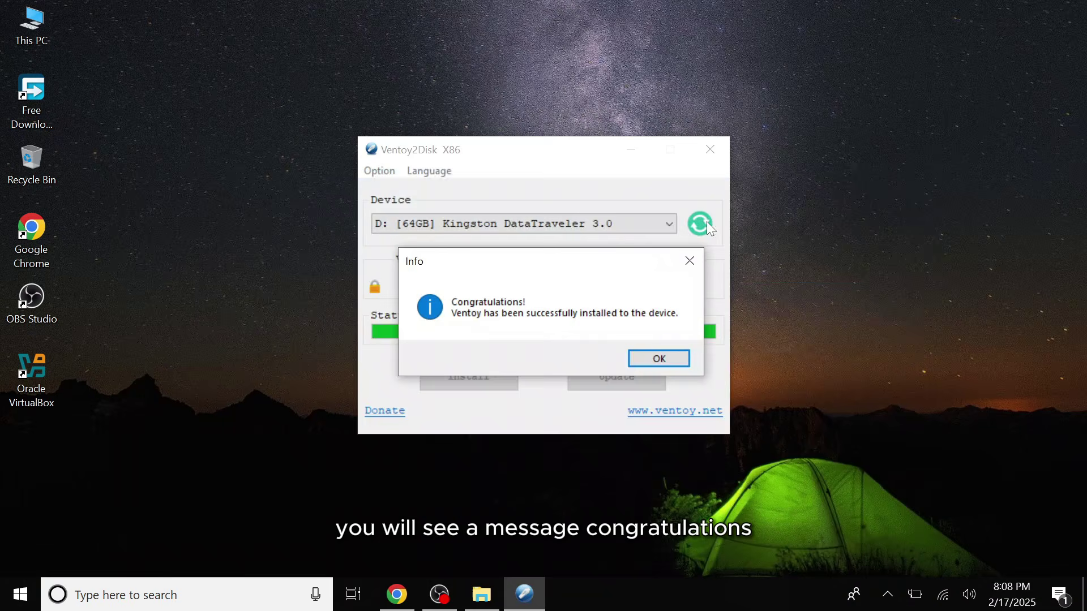
left_click(648, 366)
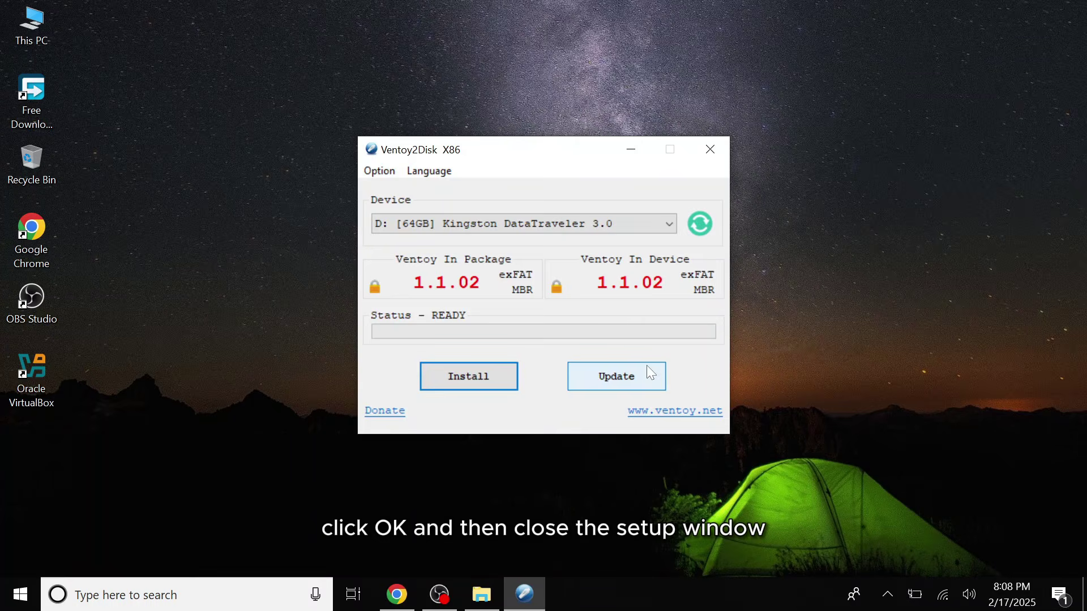
Close Ventoy2Disk, verify the (D:) Ventoy drive is empty in This PC, then close Explorer
left_click(710, 149)
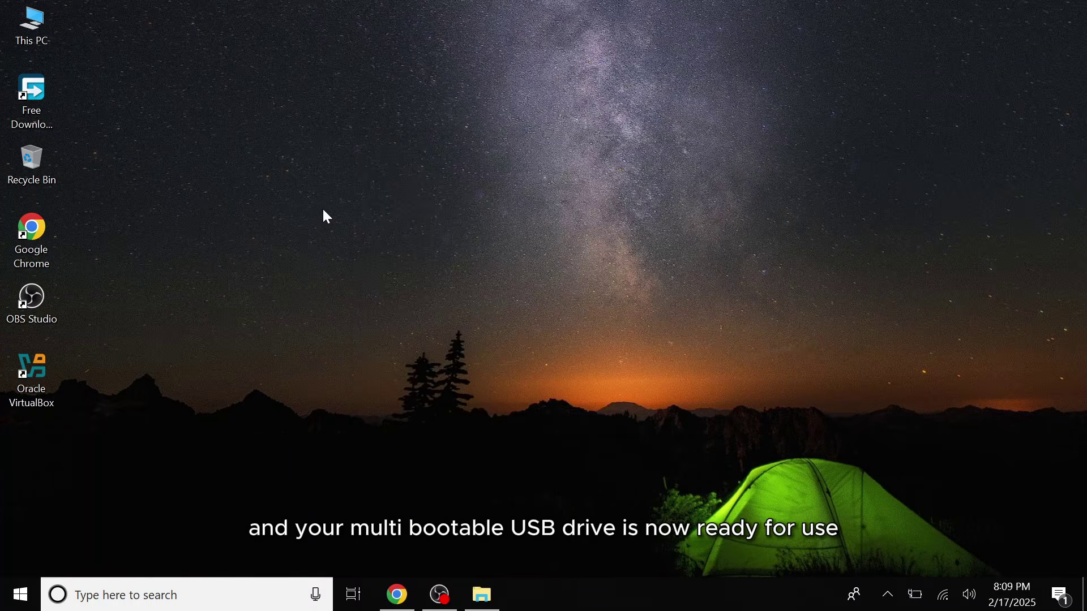
double_click(33, 24)
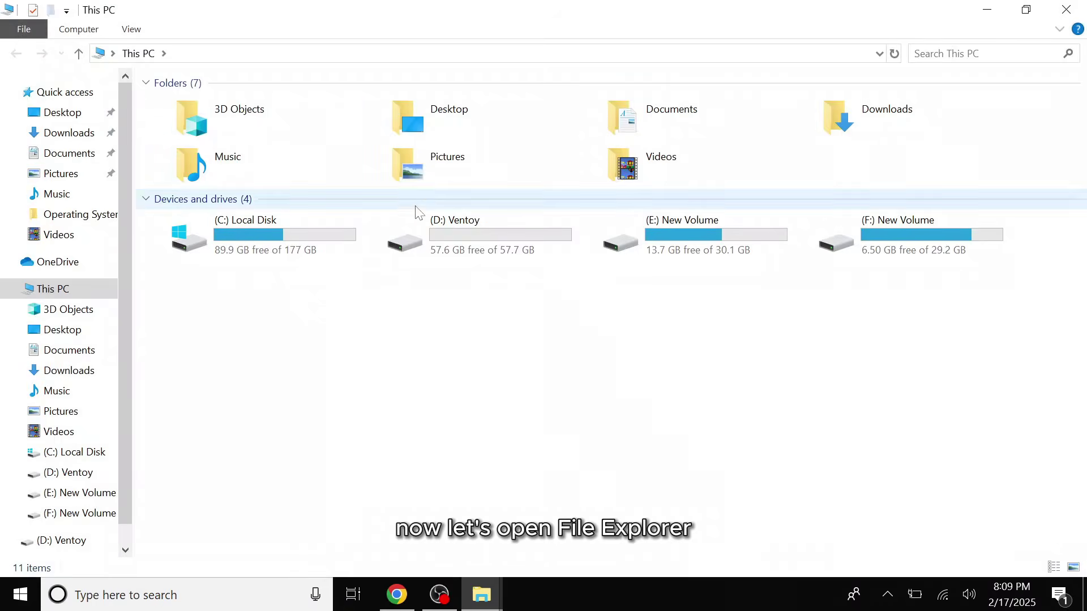
left_click(456, 222)
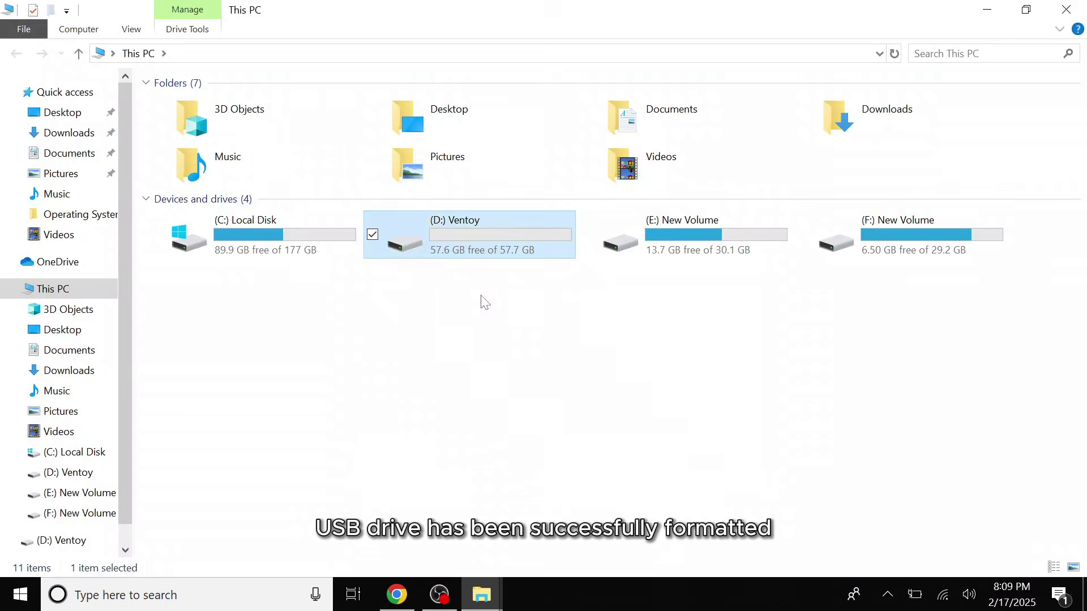
left_click(486, 303)
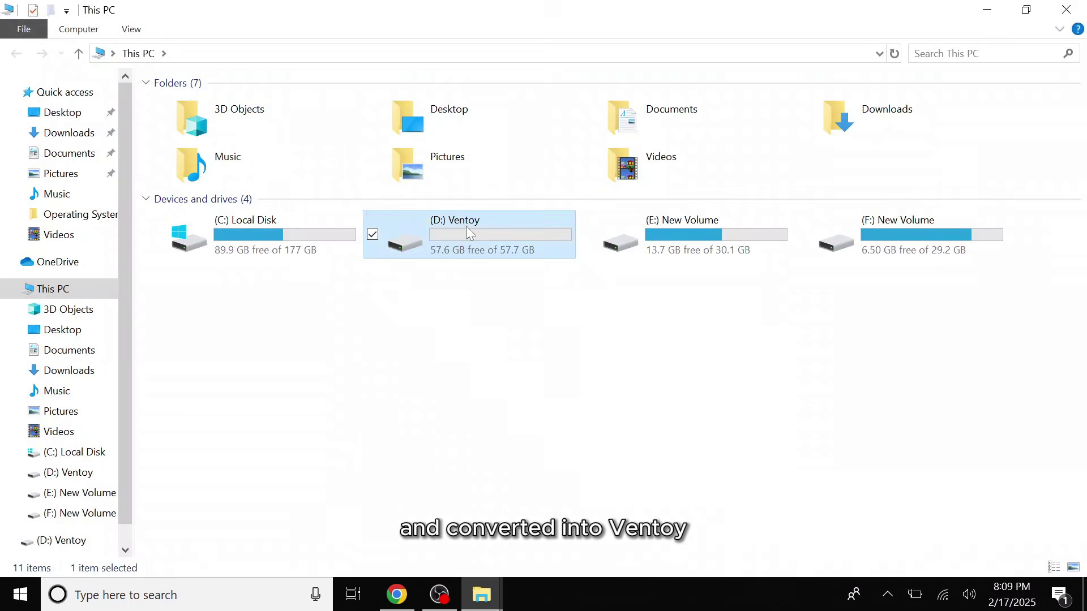
double_click(466, 231)
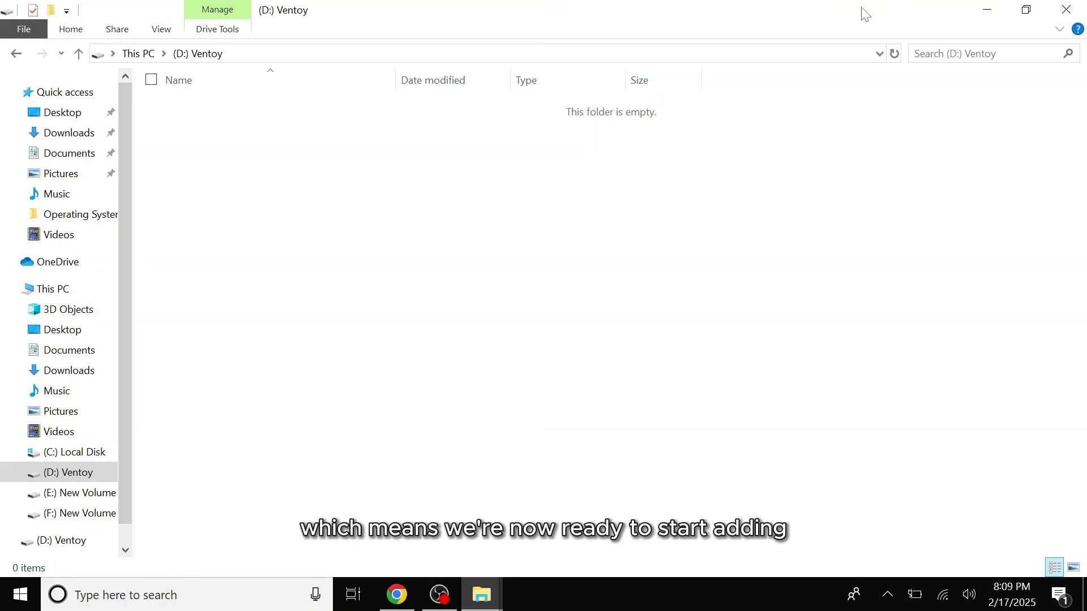
left_click(1066, 9)
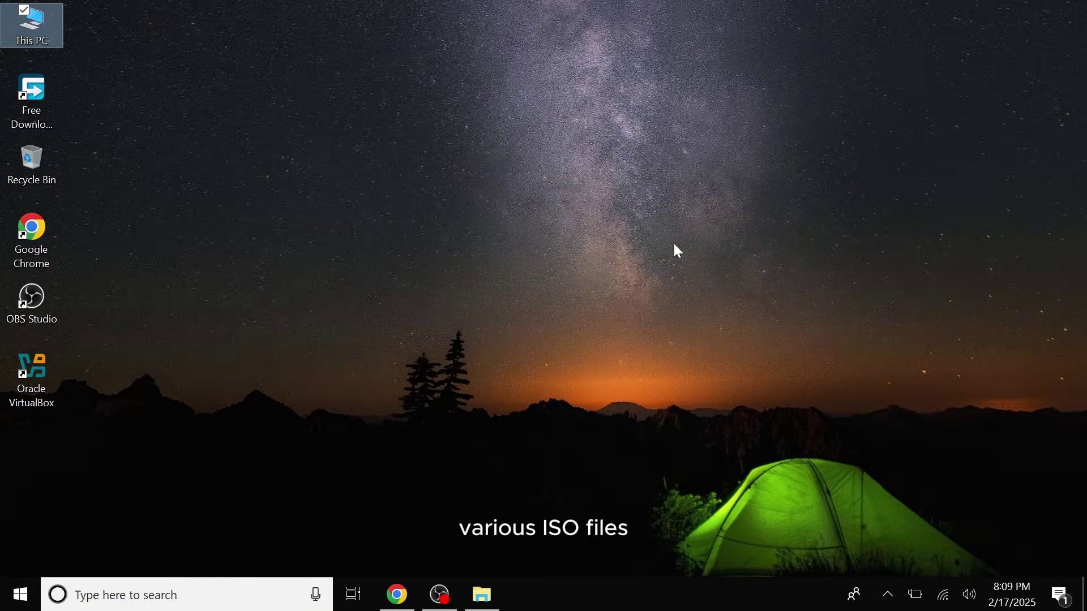
Bring Chrome back and close the two leftover Ventoy tabs
left_click(397, 595)
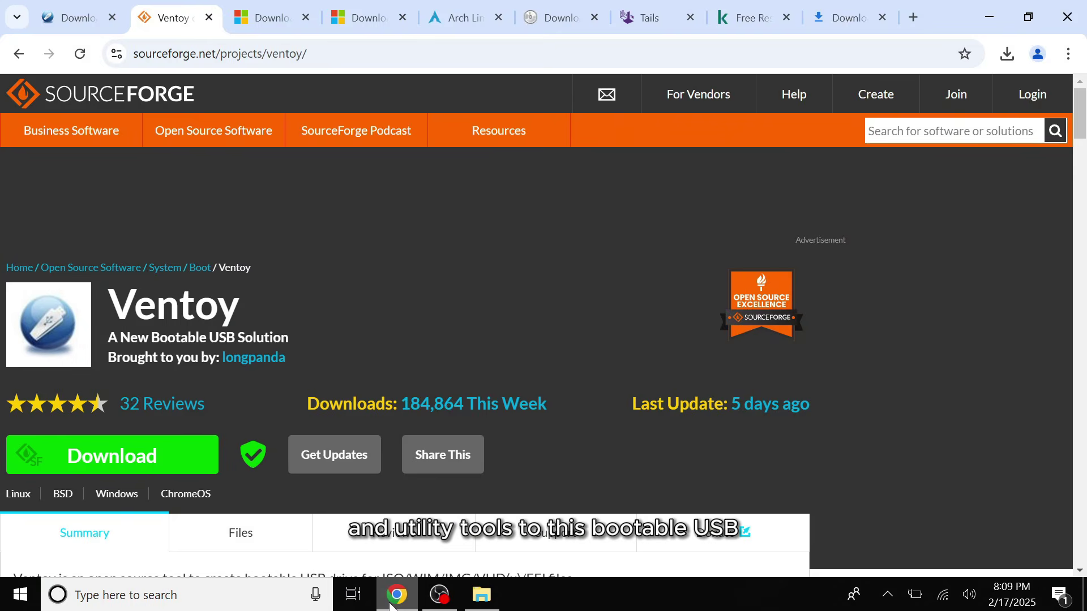
left_click(112, 18)
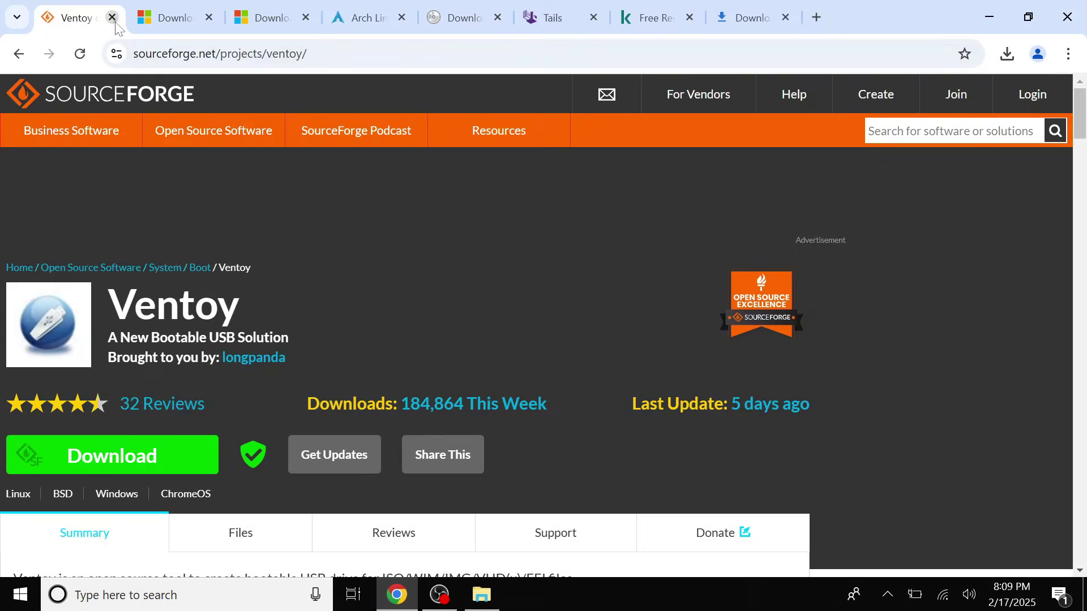
left_click(112, 17)
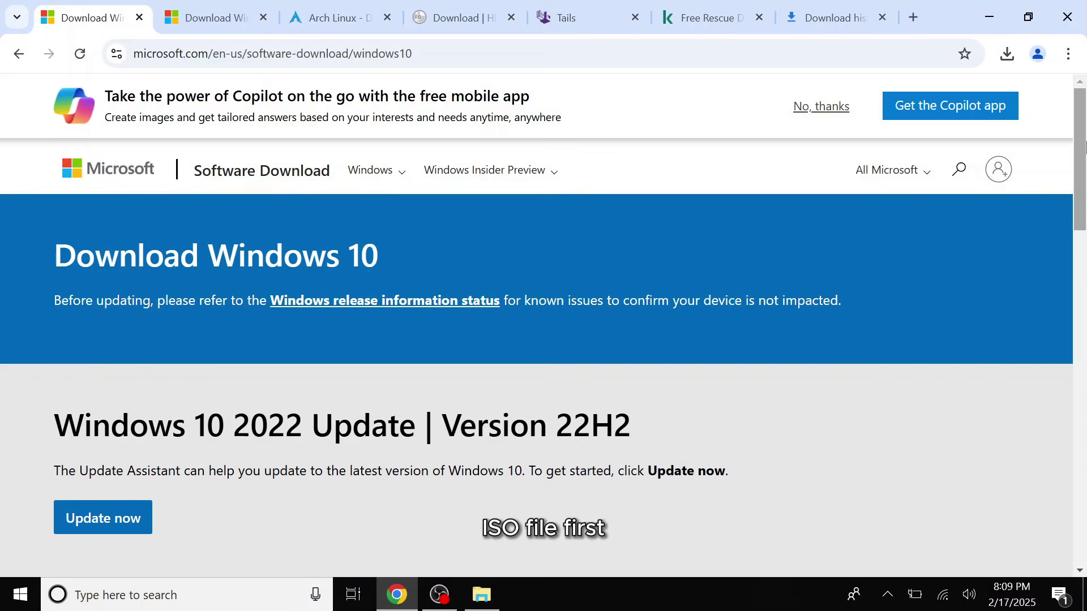
Download MediaCreationTool_22H2.exe from the Windows 10 page, then go to the Windows 11 page
scroll(752, 263, "down", 8)
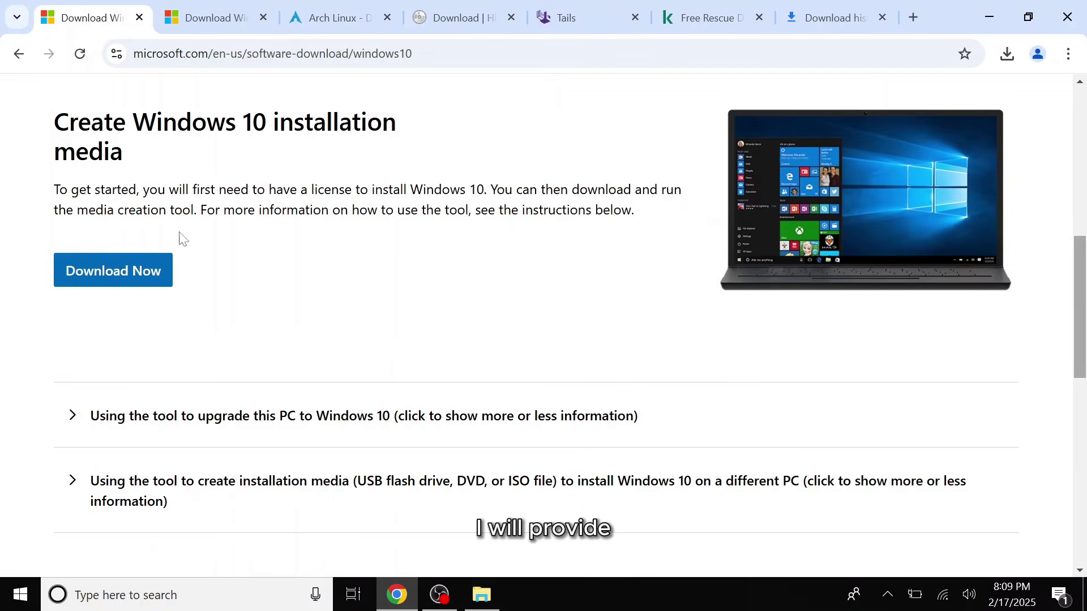
left_click(138, 270)
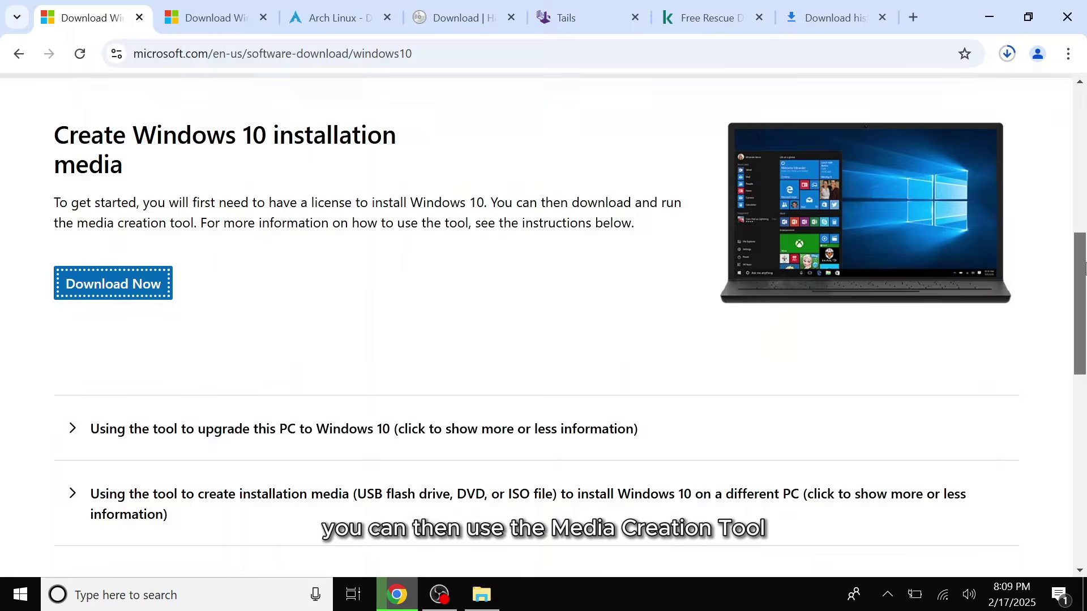
left_click_drag(1083, 280, 1083, 131)
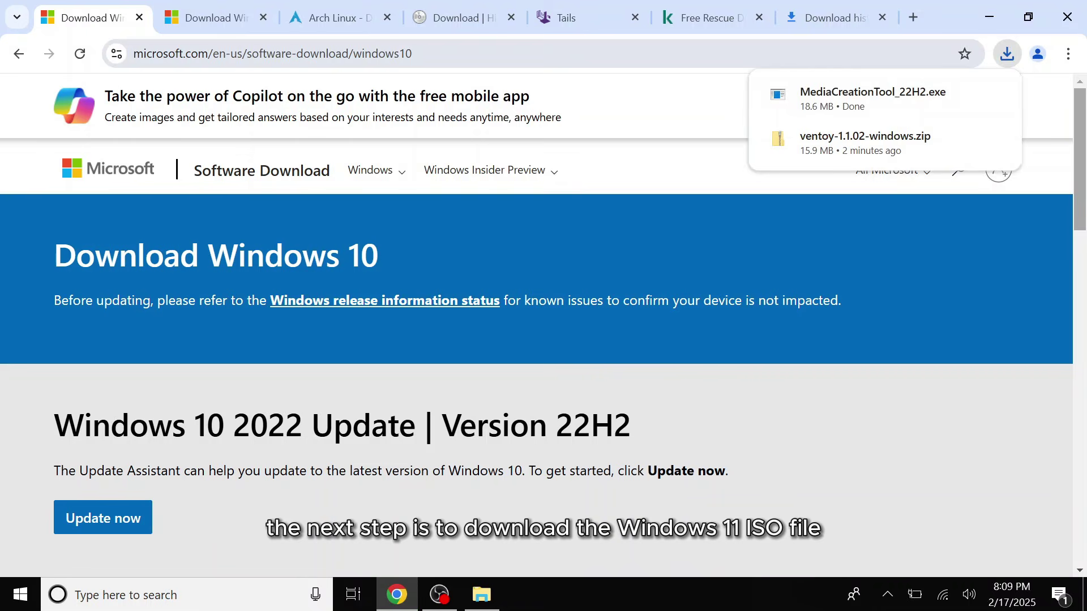
left_click(237, 6)
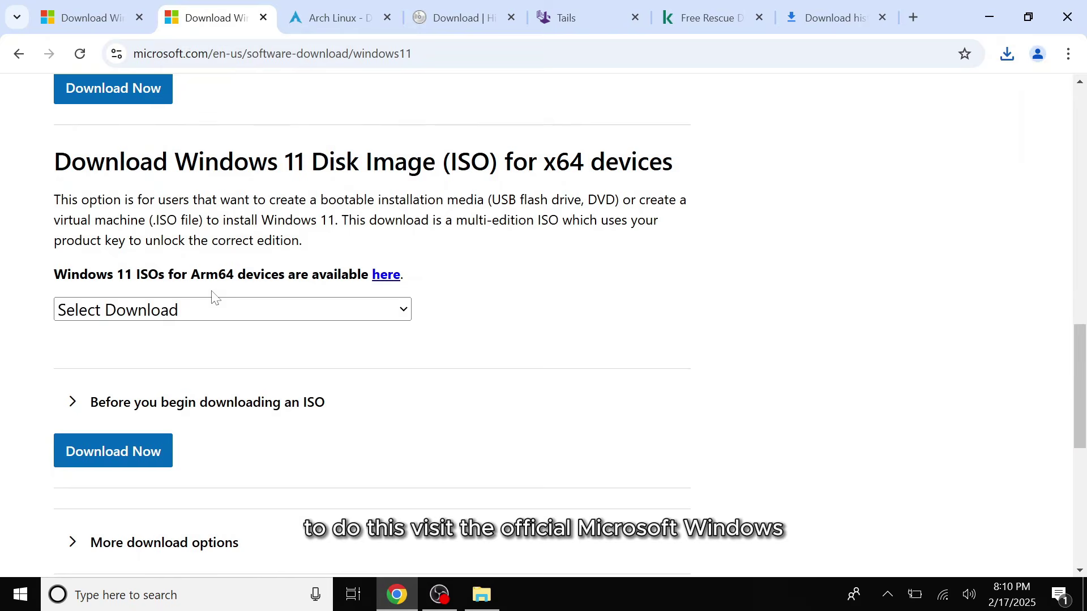
Download the Windows 11 multi-edition ISO in English (United States), 64-bit
left_click(222, 311)
left_click(247, 365)
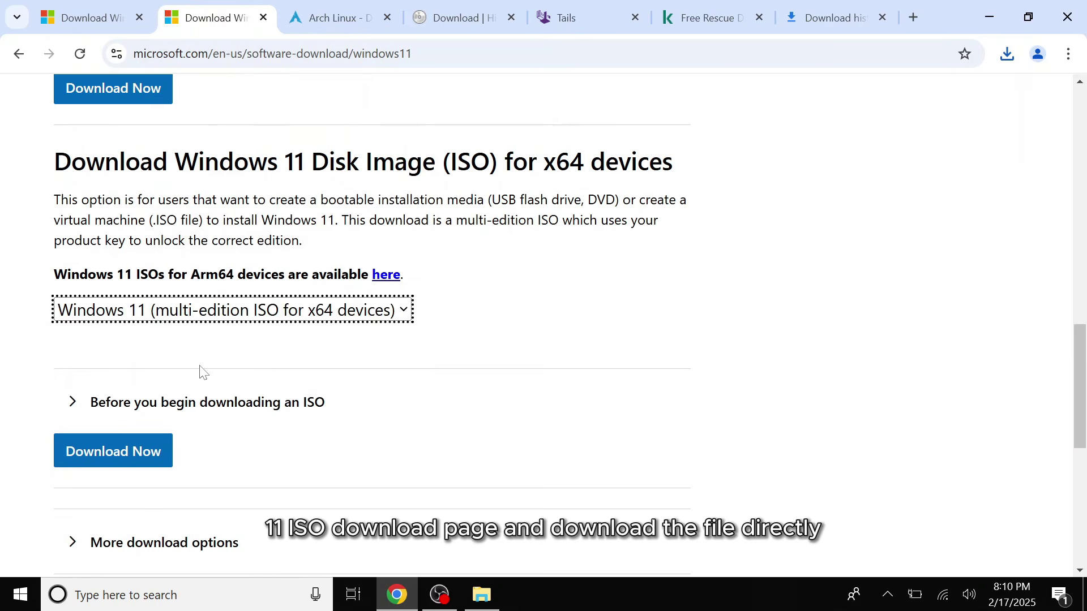
left_click(119, 450)
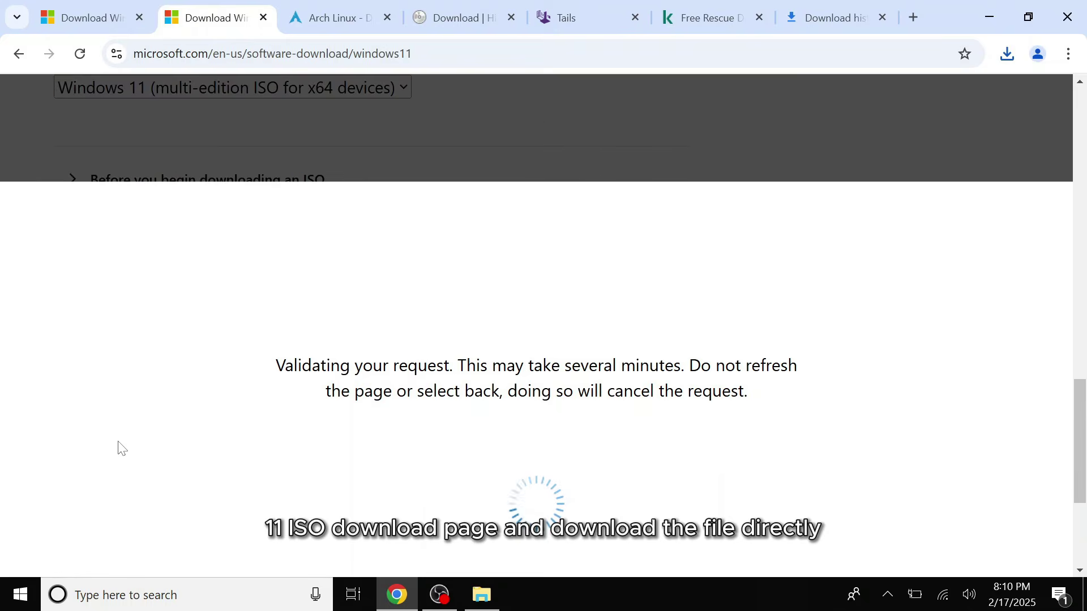
left_click(150, 411)
scroll(160, 283, "down", 1)
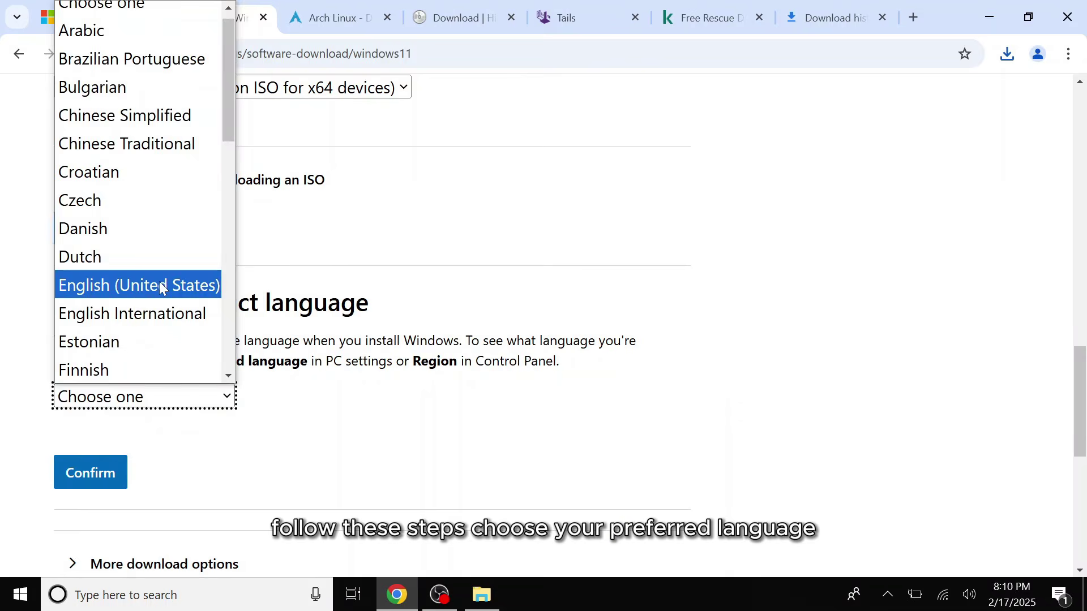
left_click(161, 284)
left_click(97, 474)
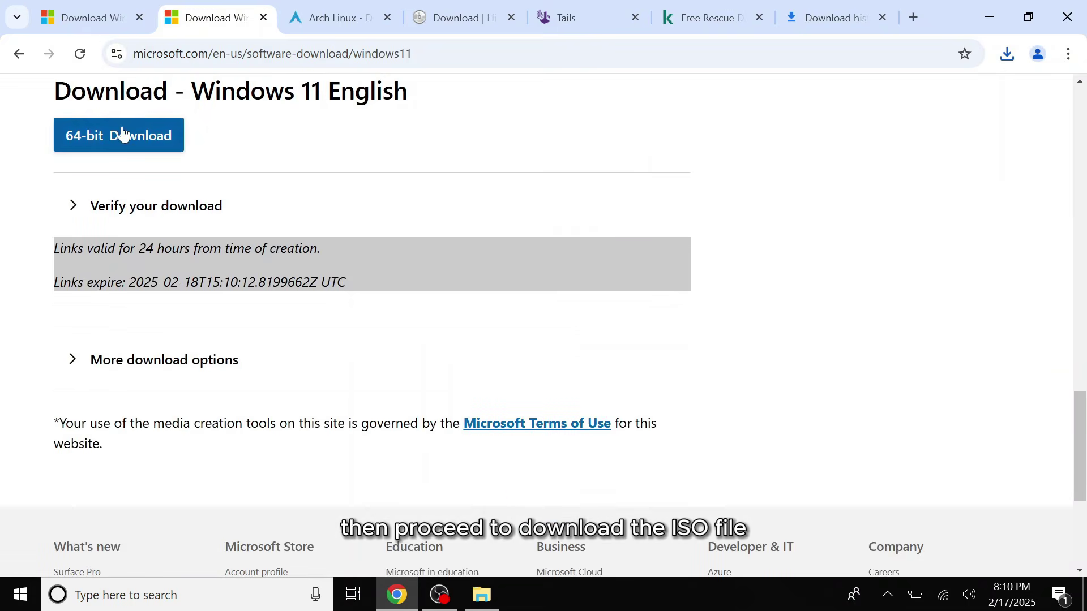
left_click(121, 132)
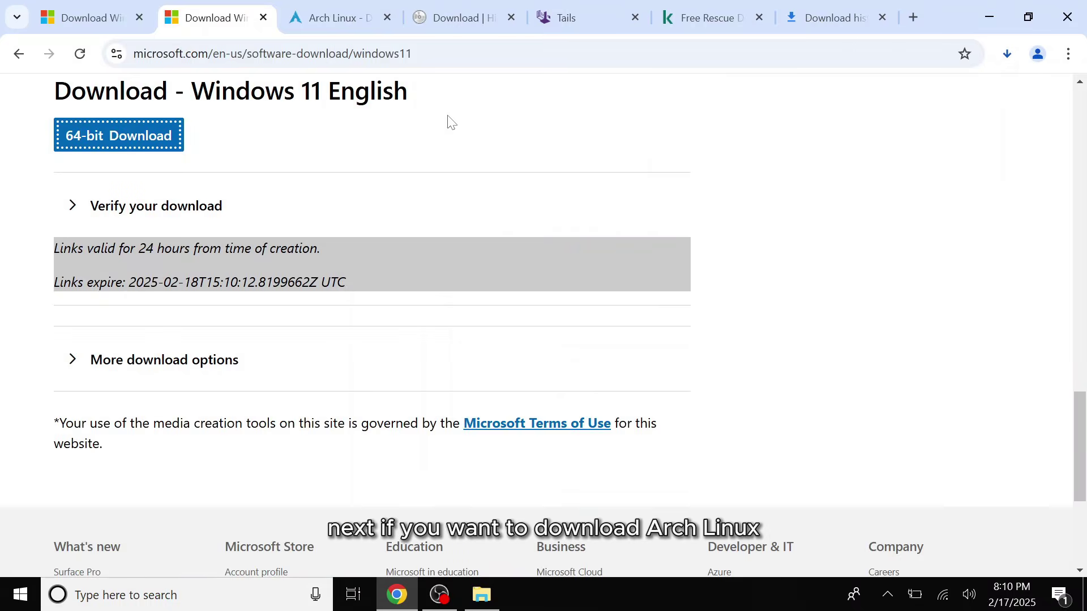
left_click(313, 8)
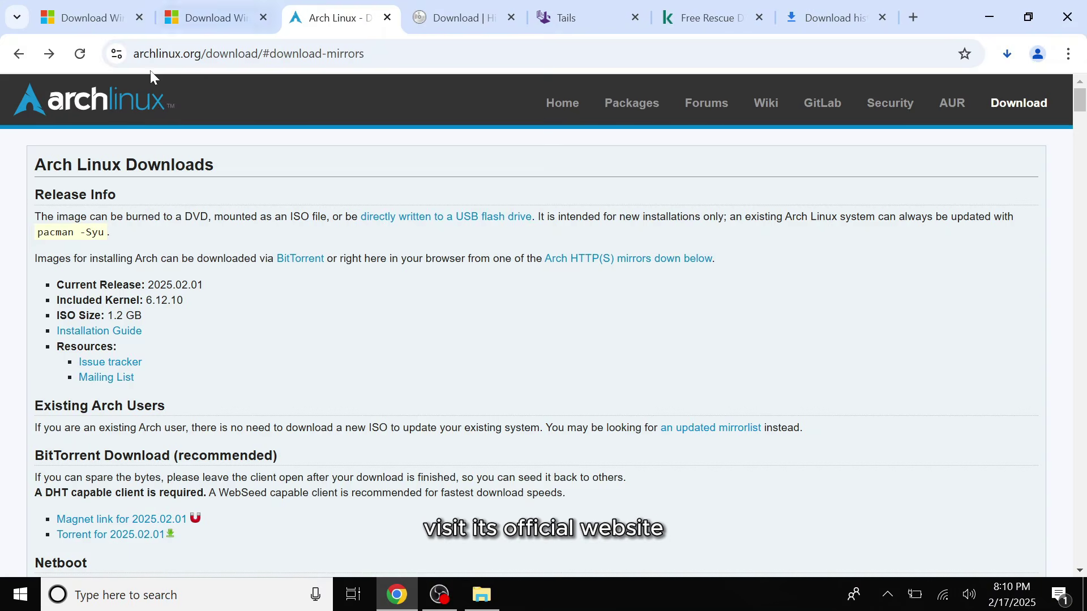
Download archlinux-2025.02.01-x86_64.iso from the geo.mirror.pkgbuild.com worldwide mirror
left_click_drag(1080, 108, 1083, 170)
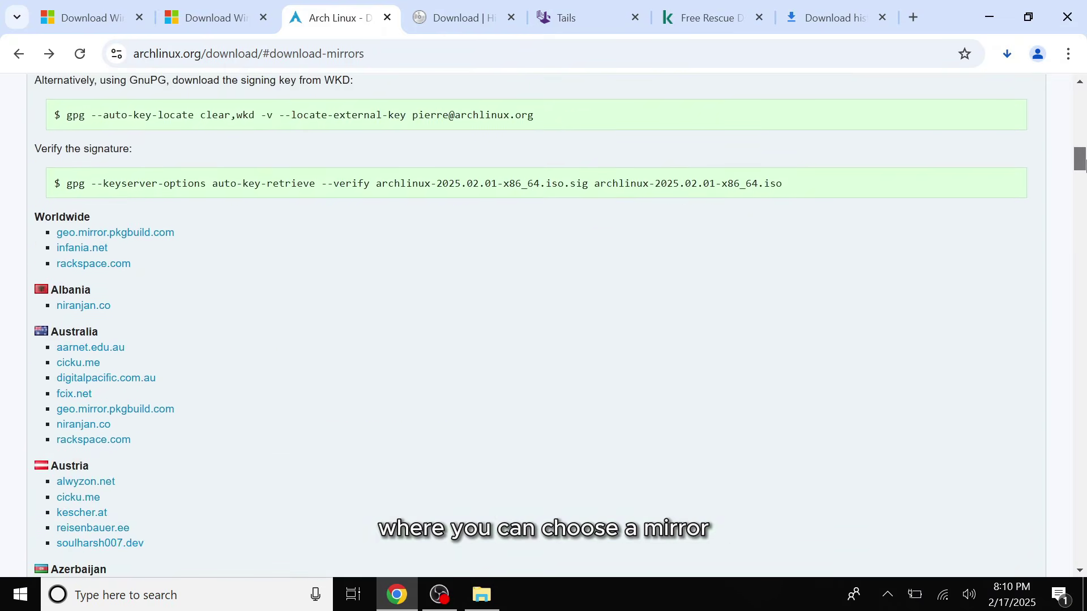
left_click(133, 238)
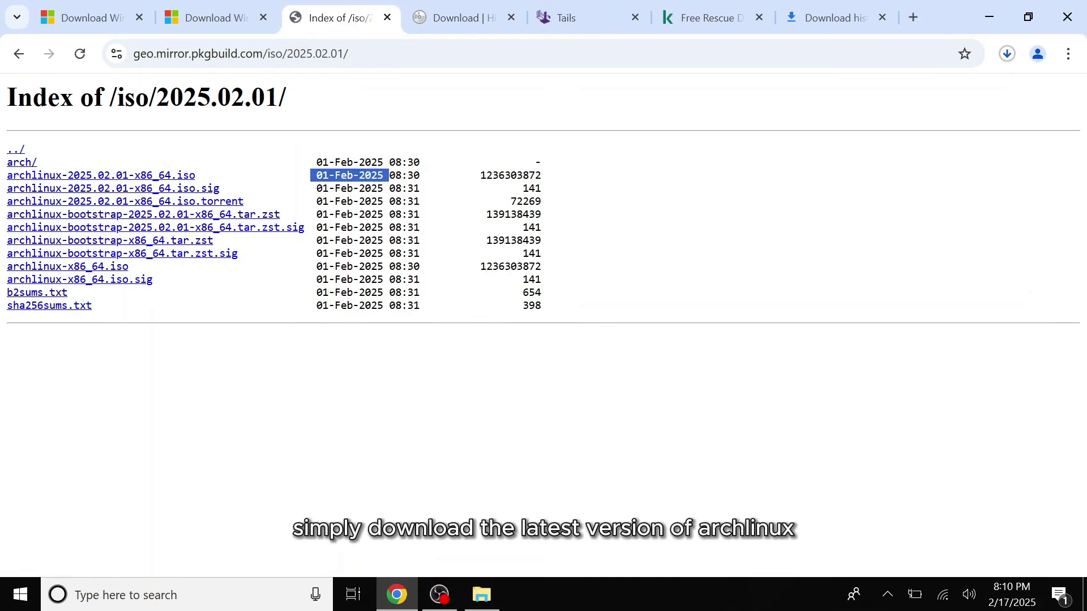
left_click(204, 188)
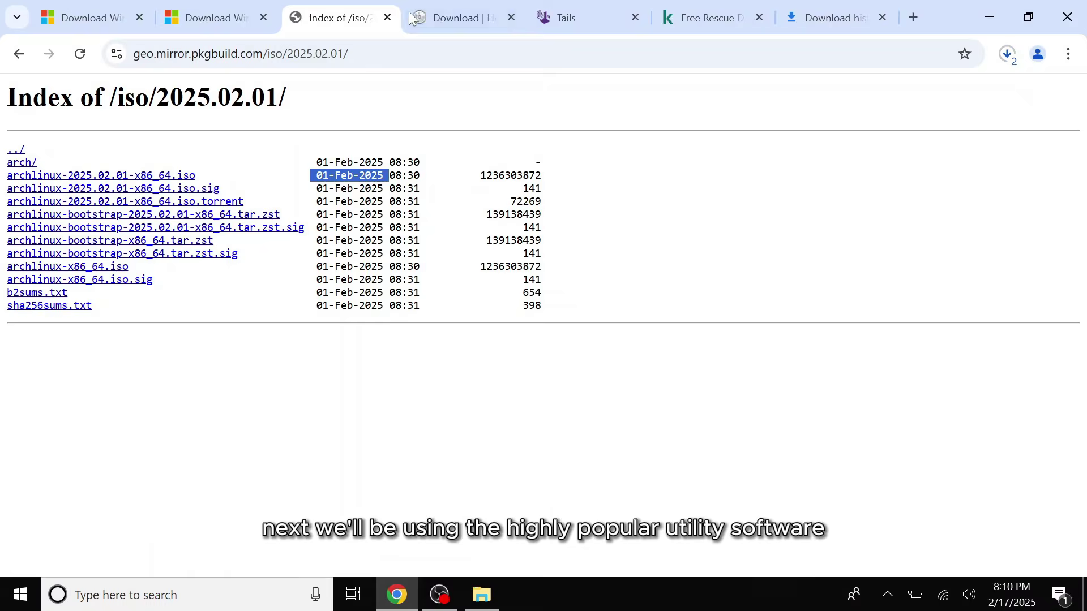
Download HBCD_PE_x64.iso (3.06 GB) from the Hiren's BootCD PE page's file table
left_click(458, 13)
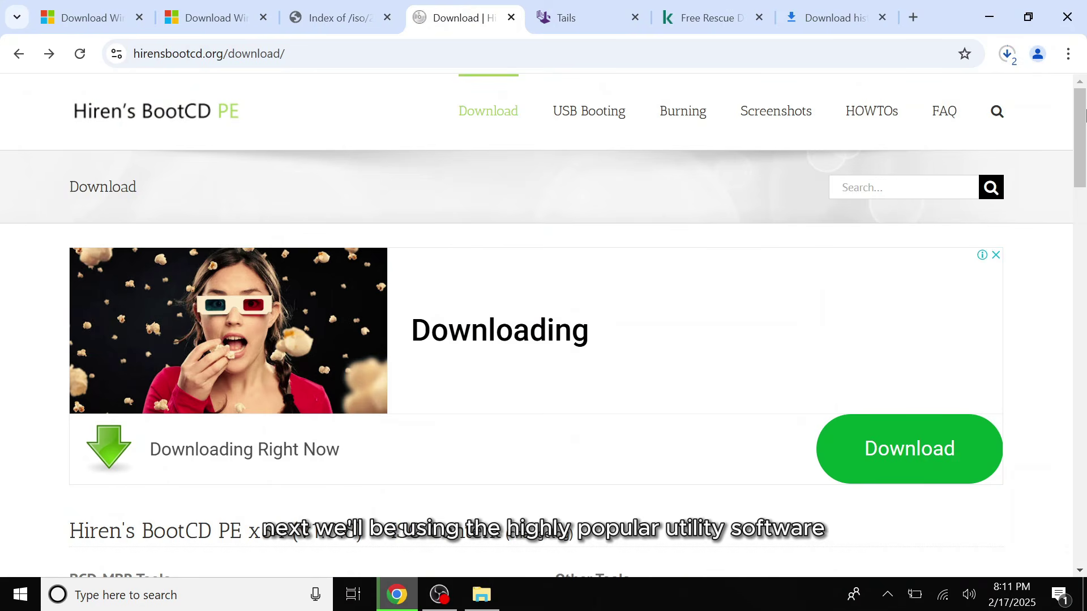
left_click_drag(1084, 121, 1084, 433)
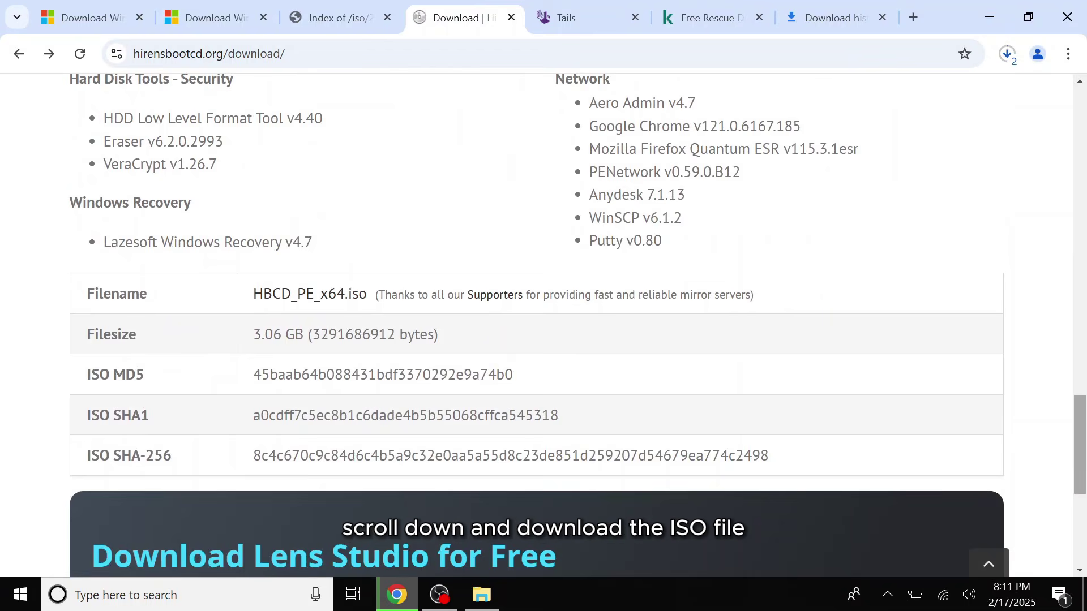
left_click(311, 298)
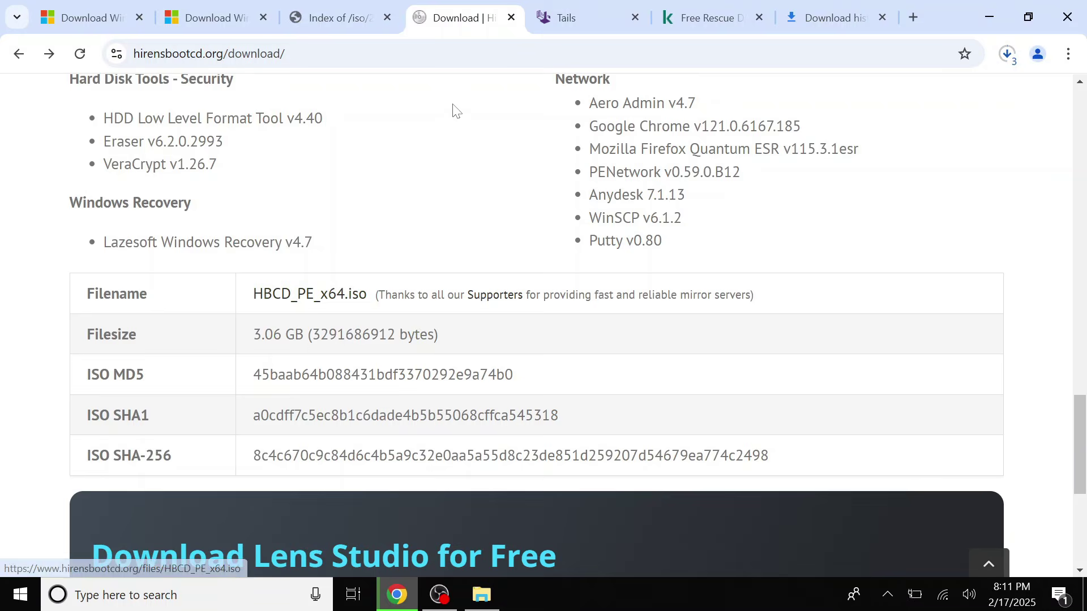
left_click(576, 12)
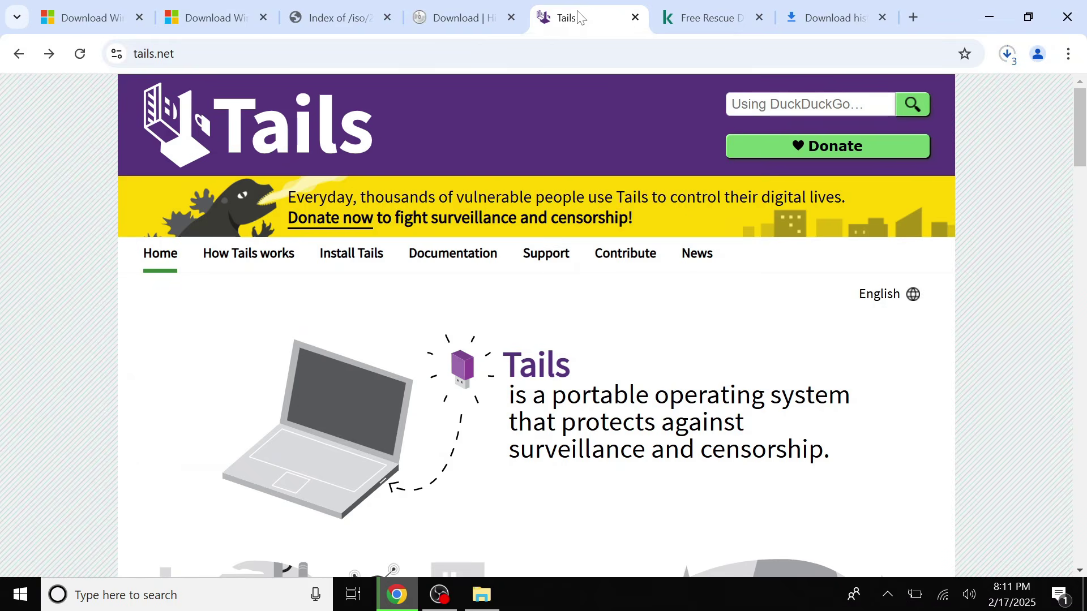
Start the Tails 6.12 USB image download from the Install Tails from Windows page
left_click(348, 258)
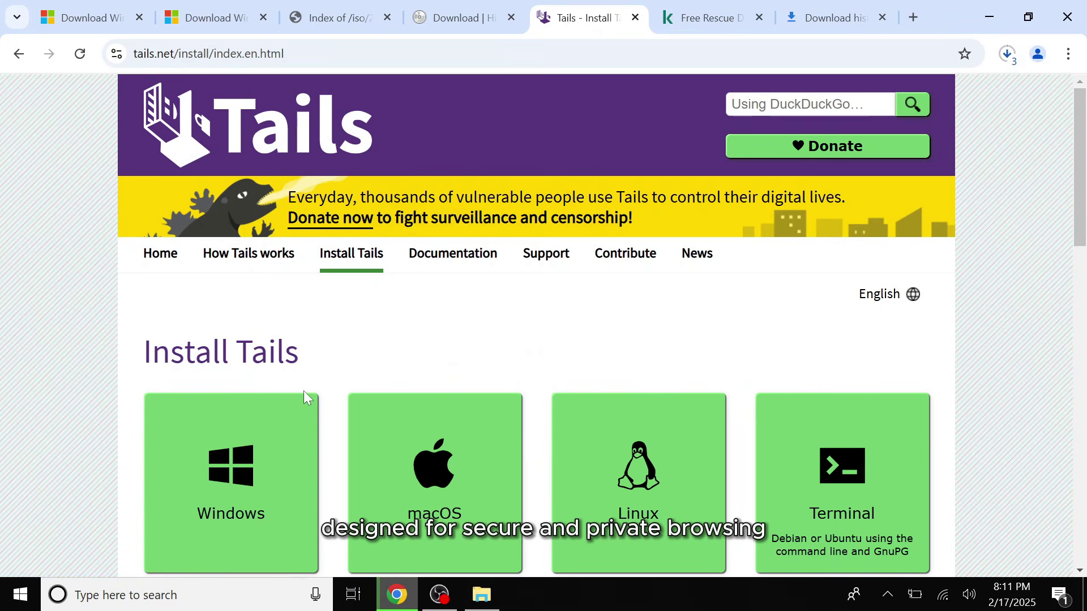
left_click(219, 482)
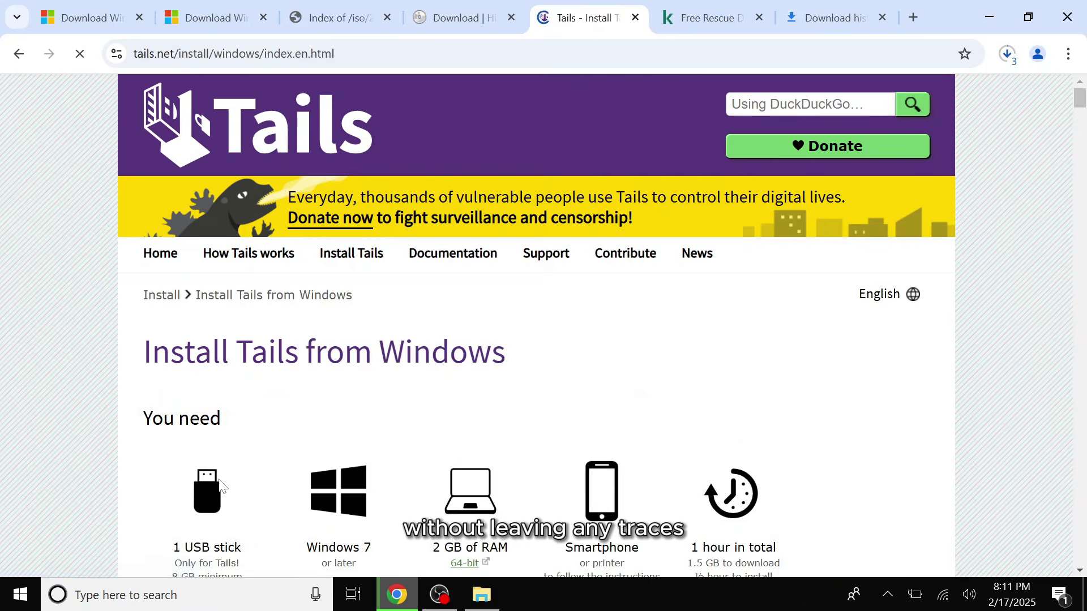
left_click_drag(1080, 100, 1082, 170)
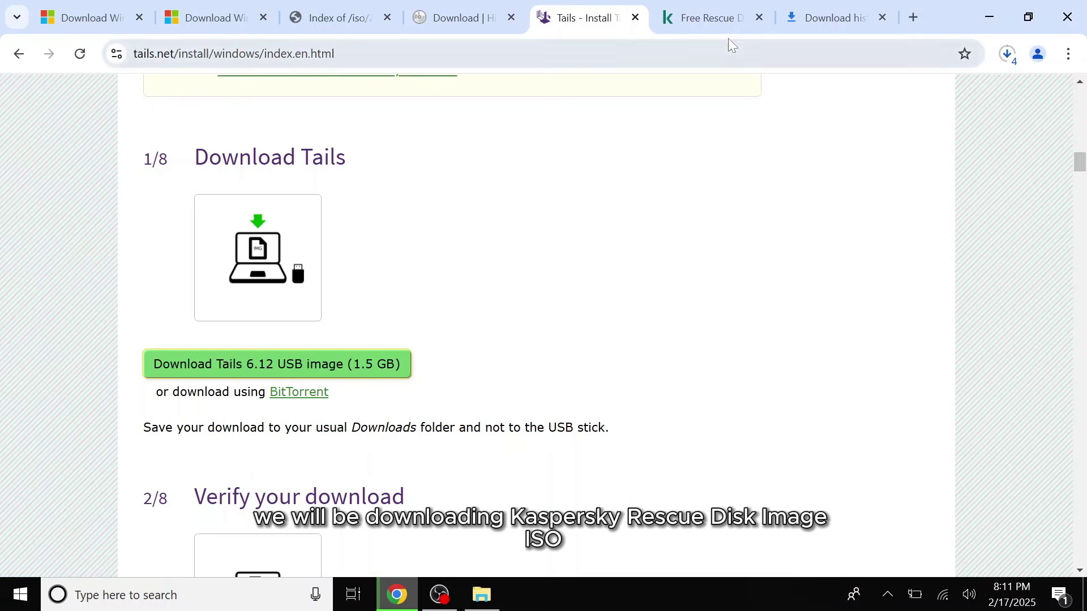
Start downloading the Kaspersky Rescue Disk krd.iso and confirm it in the download history
left_click(725, 22)
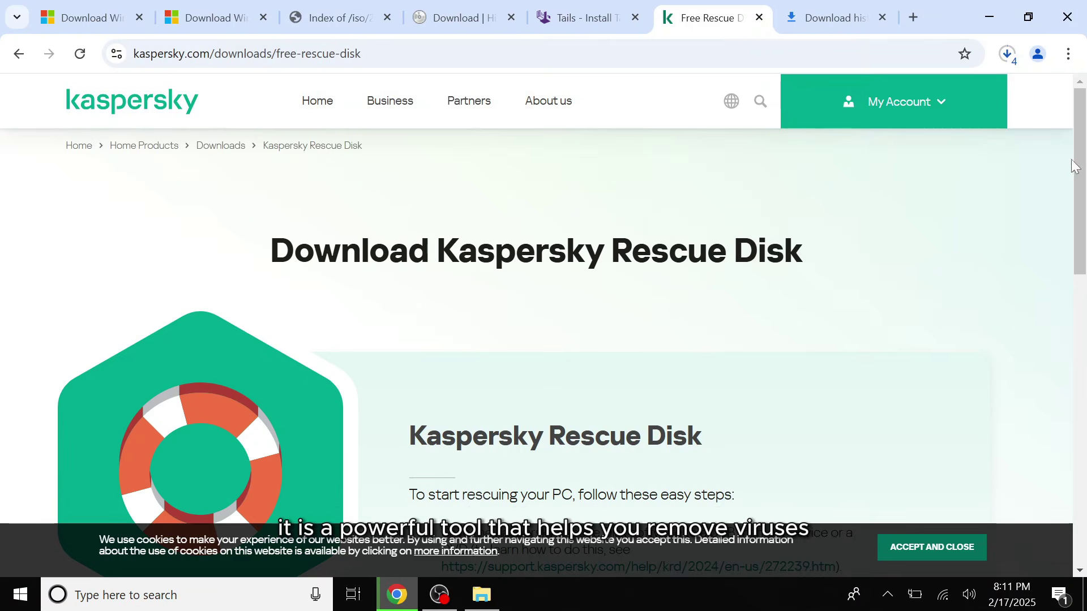
scroll(1085, 166, "down", 5)
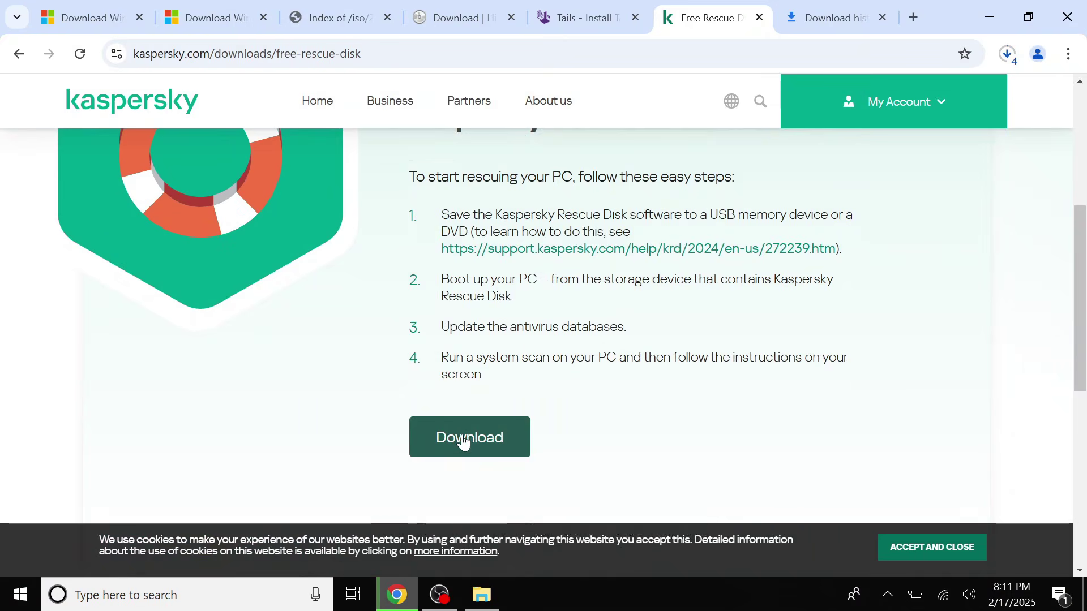
left_click(463, 442)
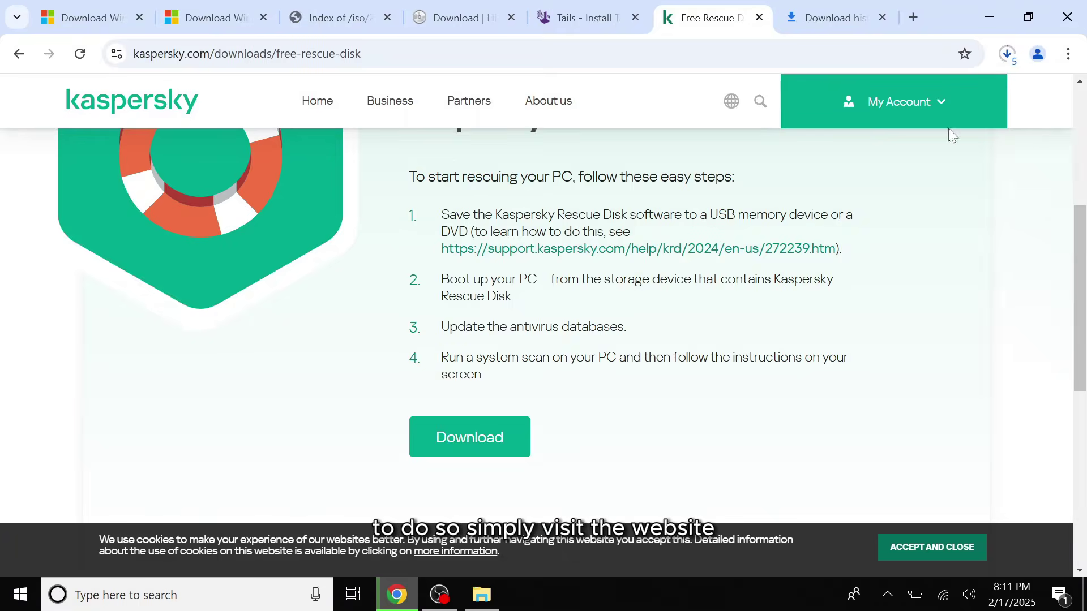
left_click(1005, 54)
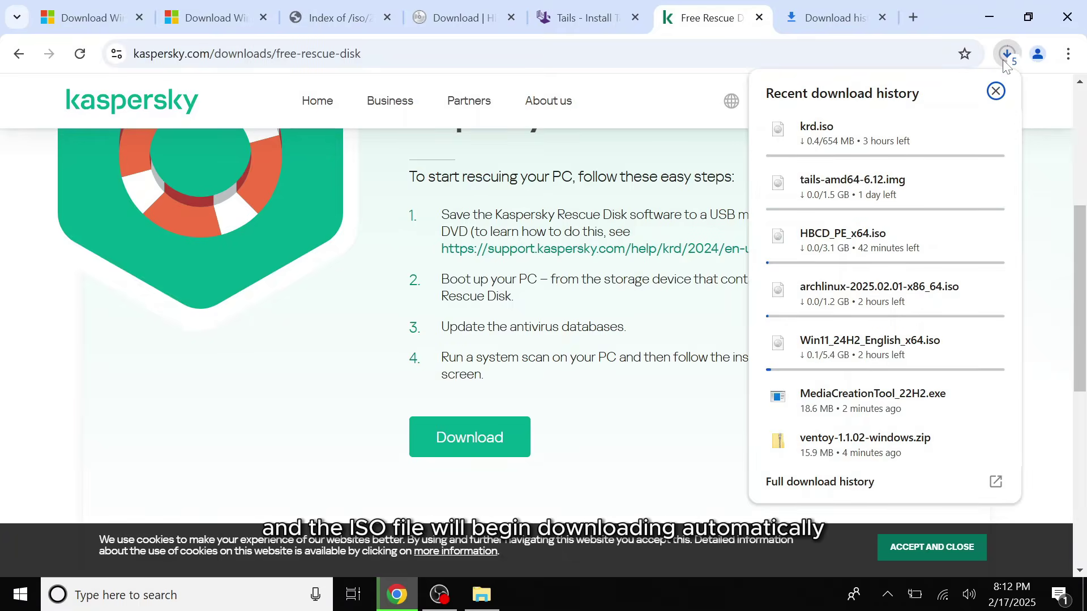
left_click(1003, 59)
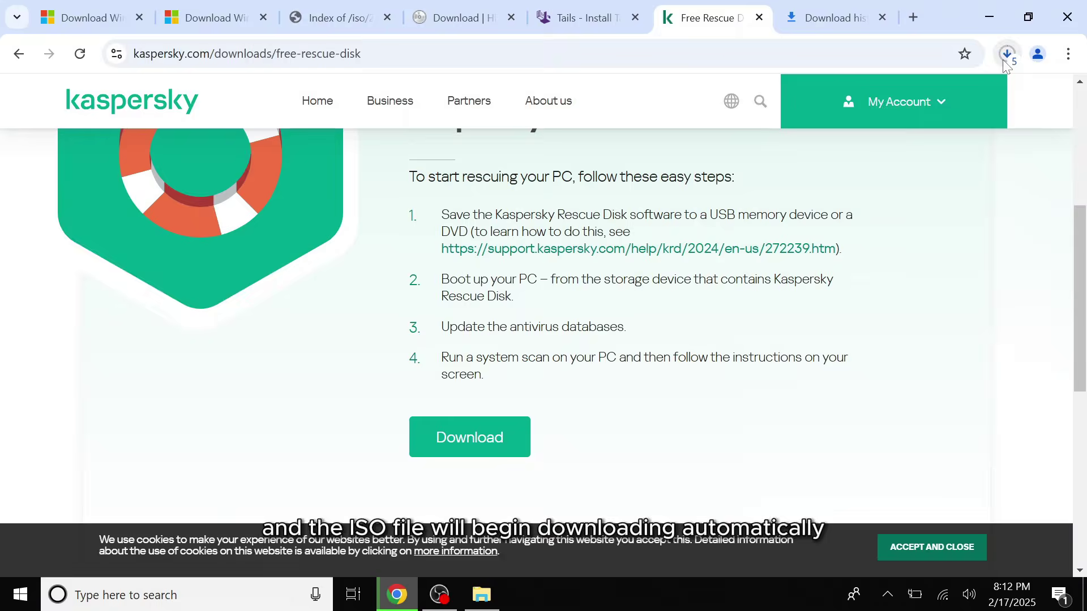
Search Google for 'medicat' in a new tab and open medicatusb.com, scrolling to the banner
left_click(909, 14)
type("medic")
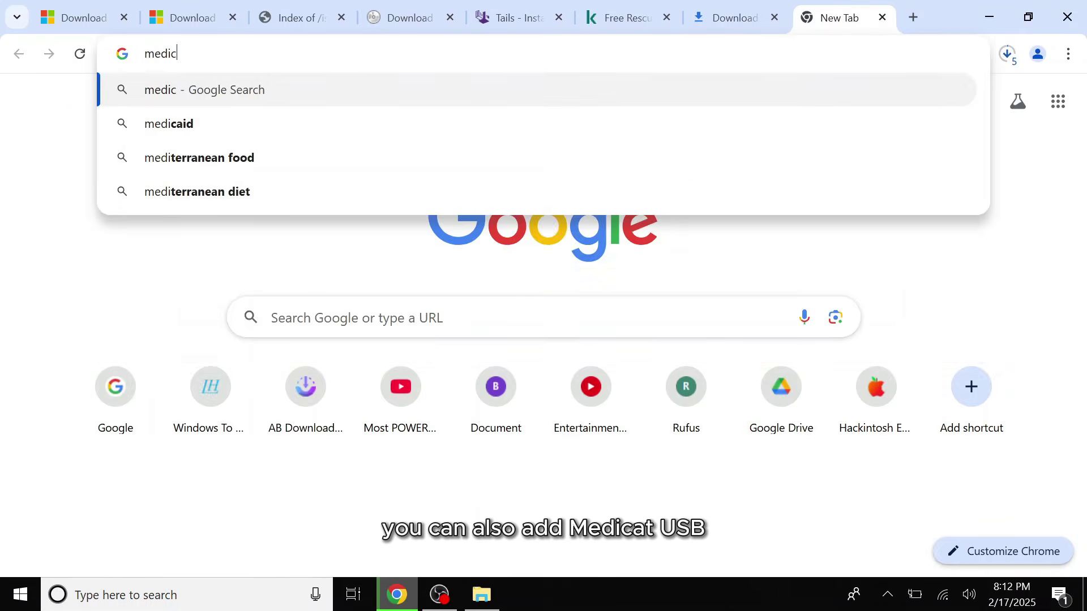
type("at")
key("Return")
left_click(226, 249)
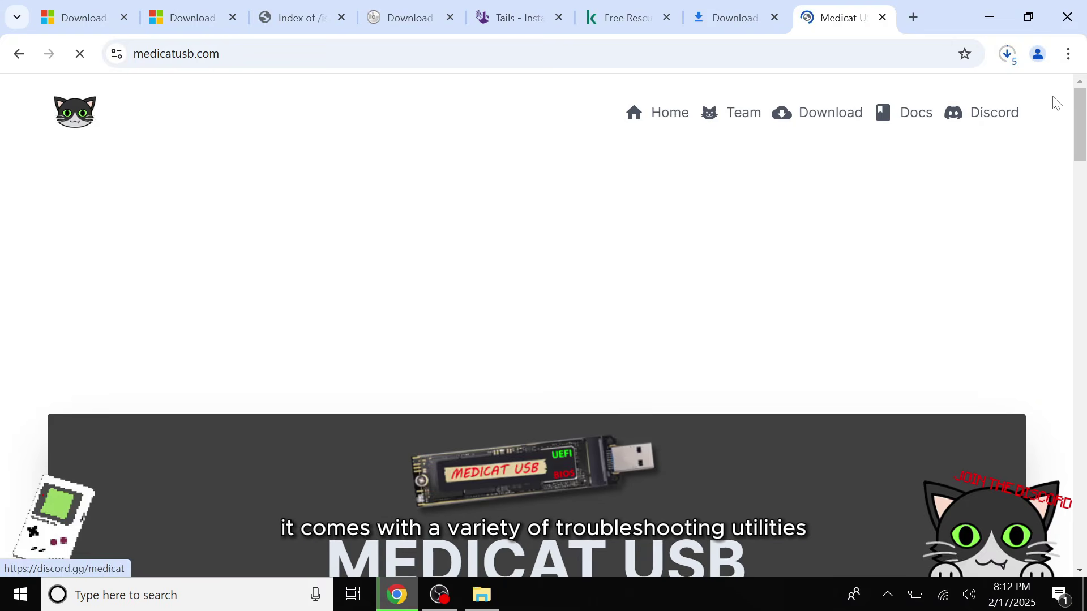
scroll(1084, 141, "down", 6)
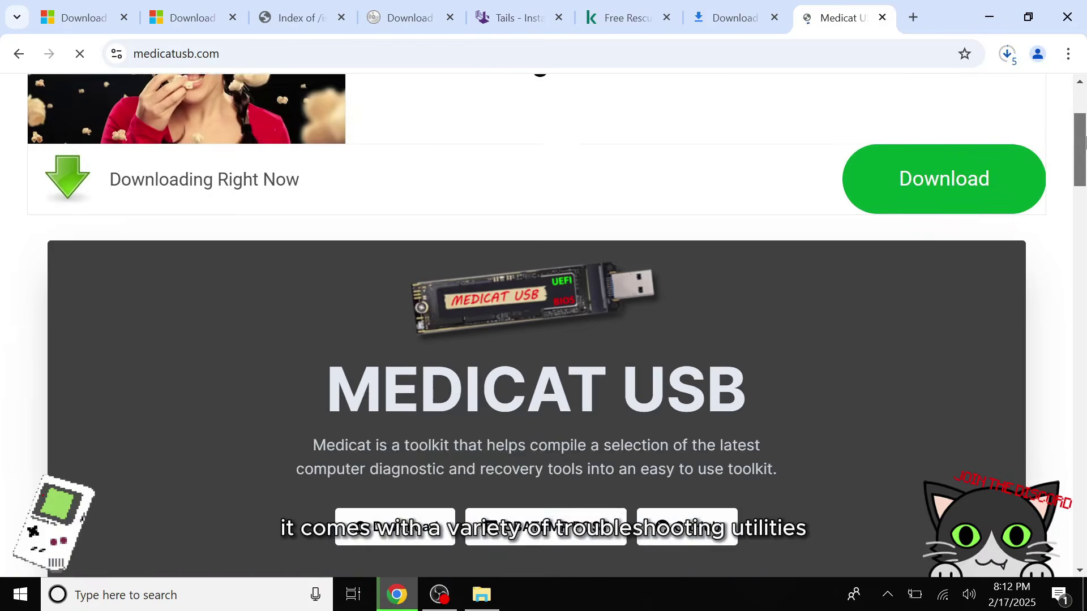
scroll(1084, 141, "down", 2)
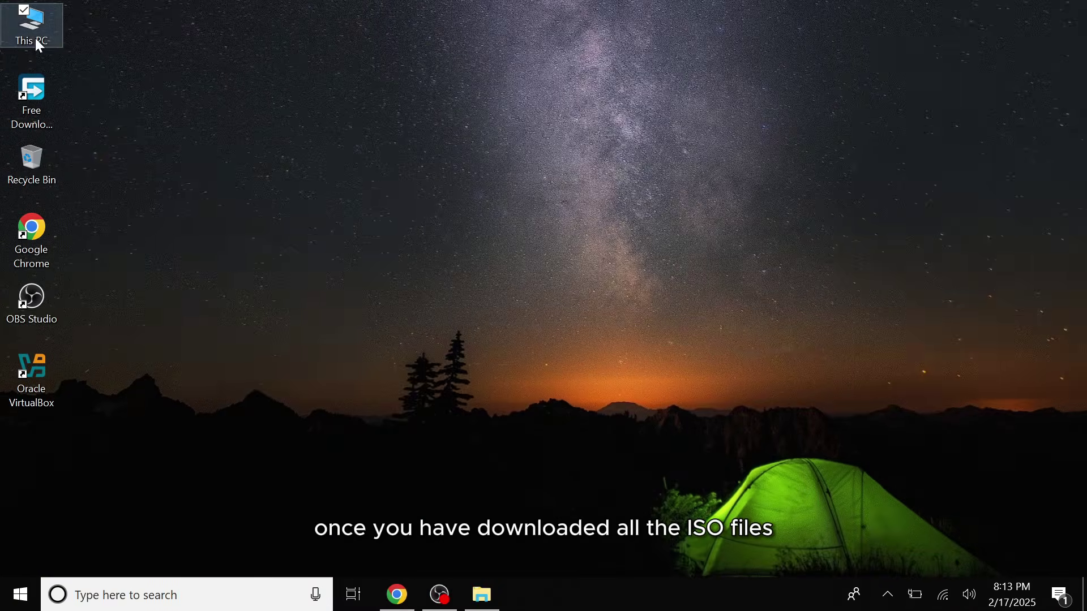
Copy all six ISO files from E:\Operating System ISO
double_click(36, 39)
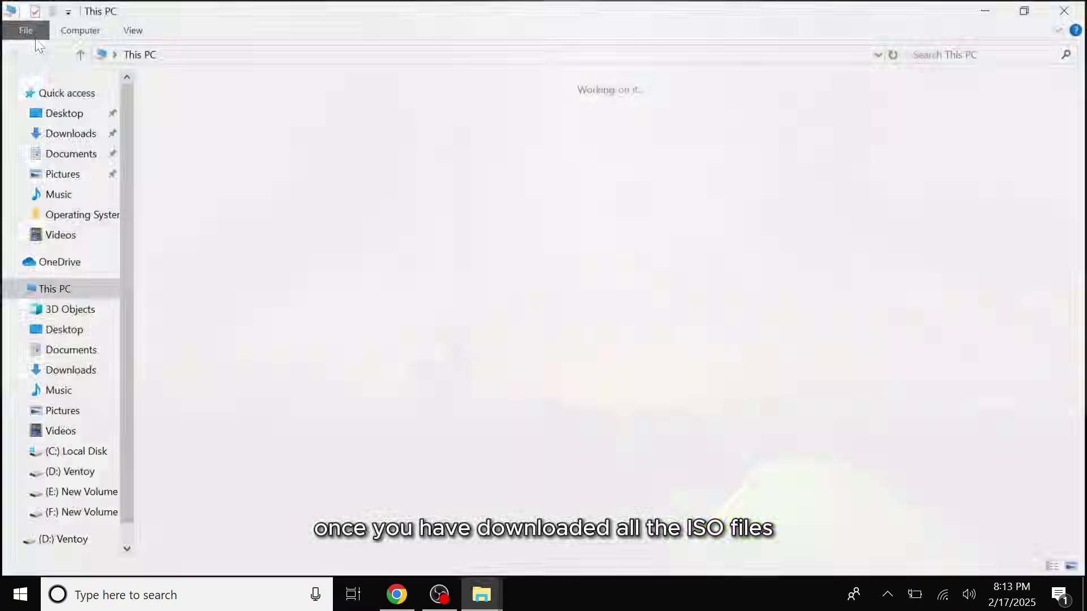
double_click(679, 243)
double_click(282, 111)
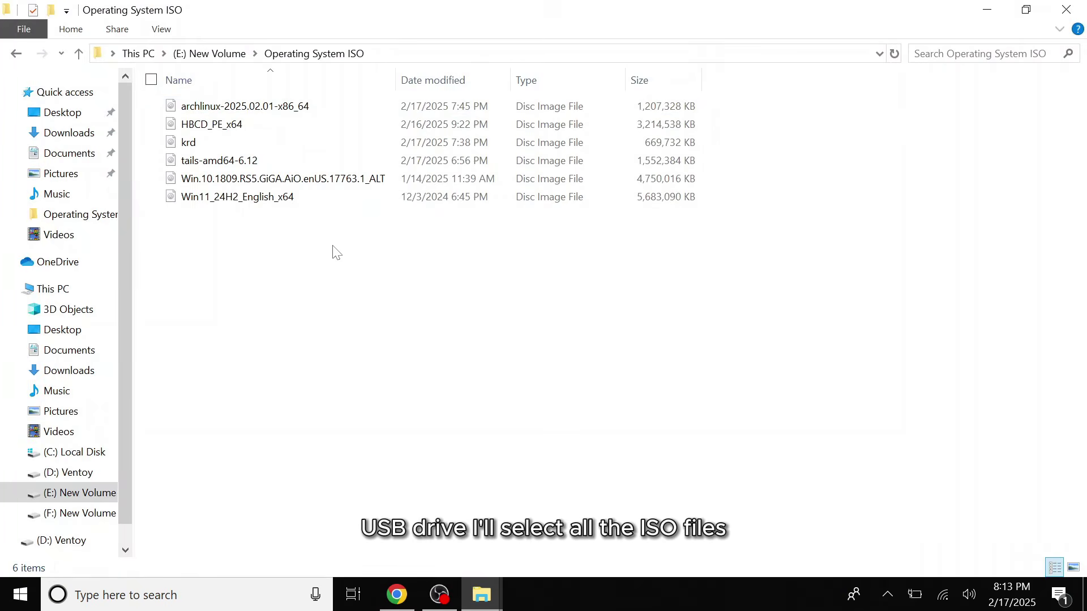
left_click_drag(269, 226, 201, 108)
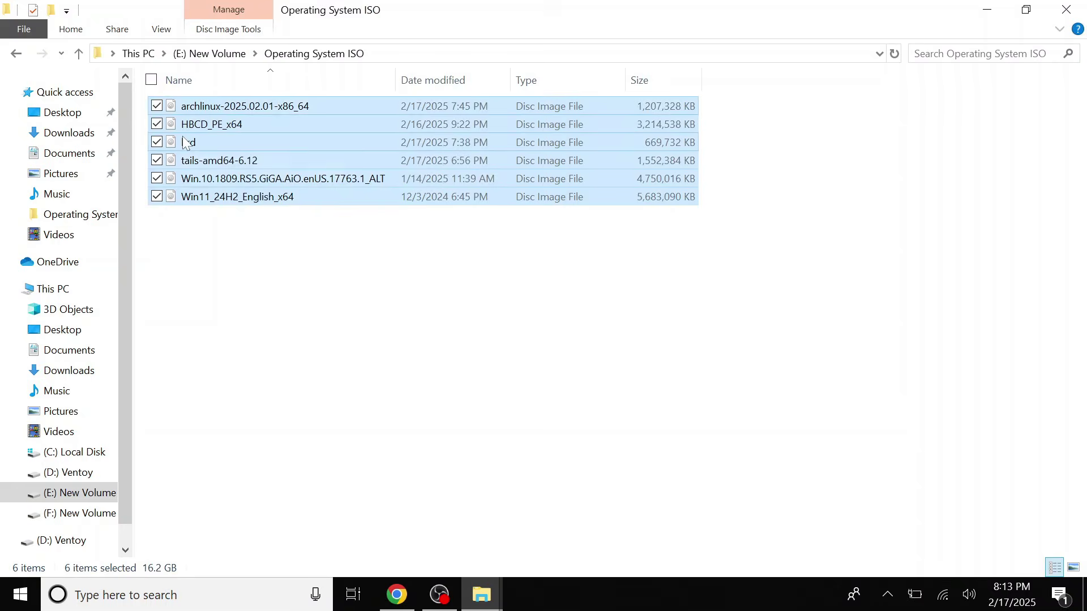
right_click(182, 136)
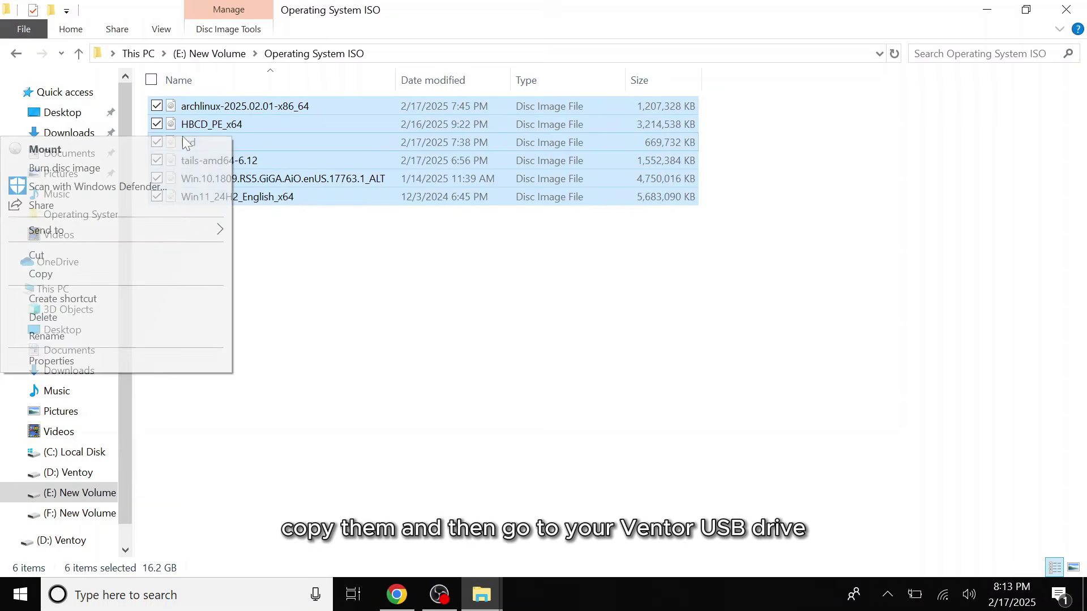
left_click(149, 276)
Paste the six ISOs onto the empty (D:) Ventoy drive
left_click(44, 295)
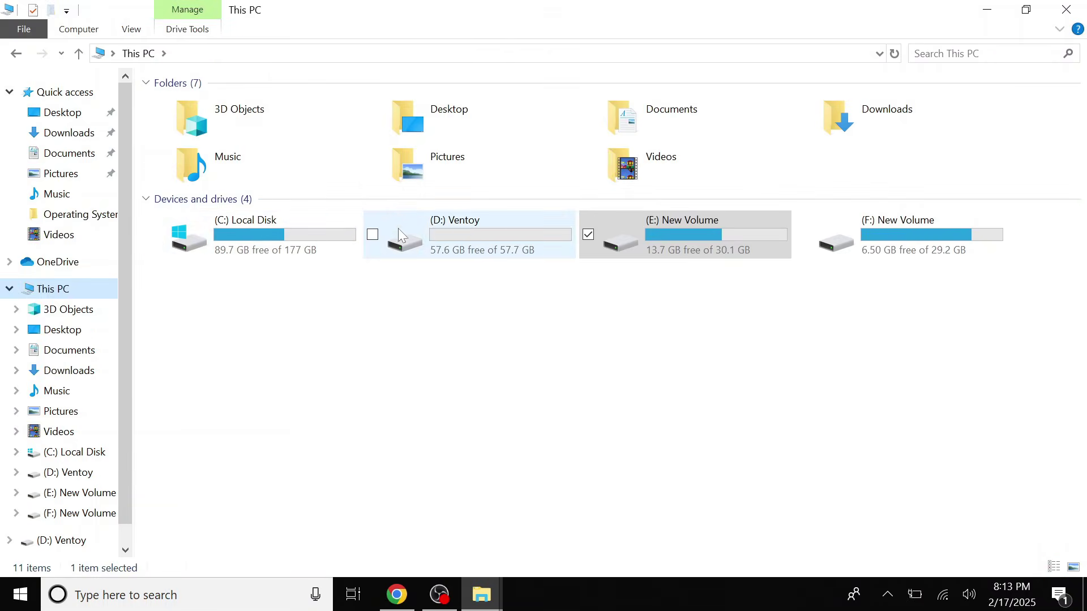
double_click(469, 228)
right_click(467, 222)
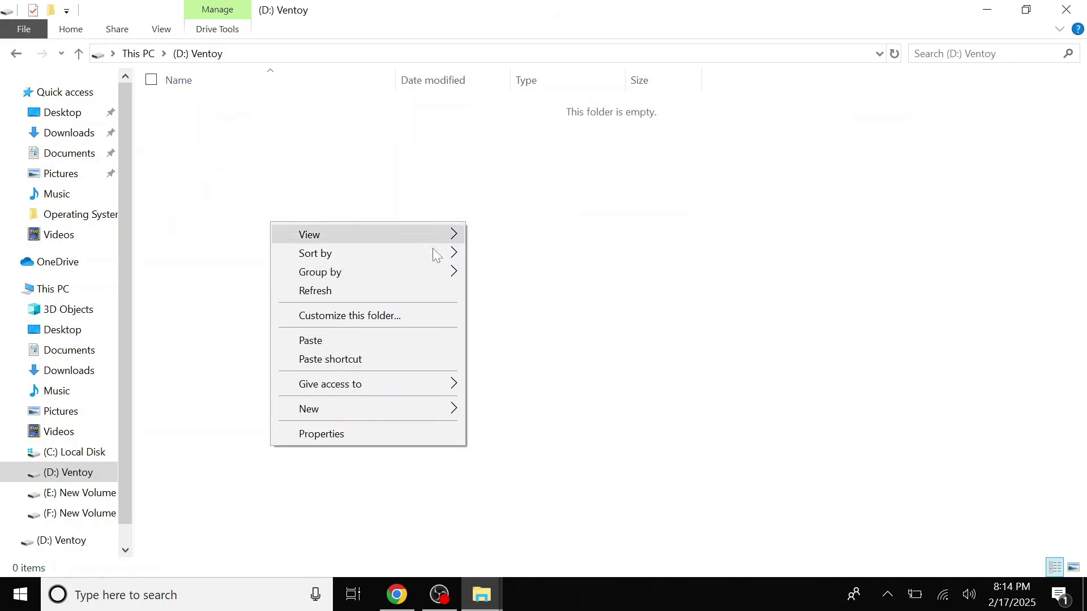
left_click(405, 344)
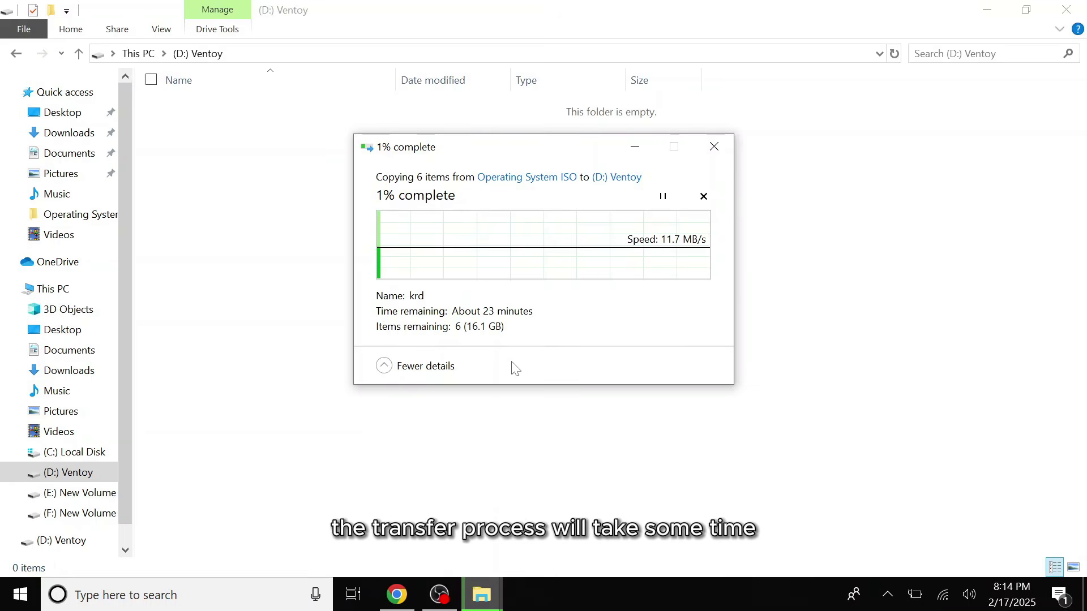
left_click(440, 369)
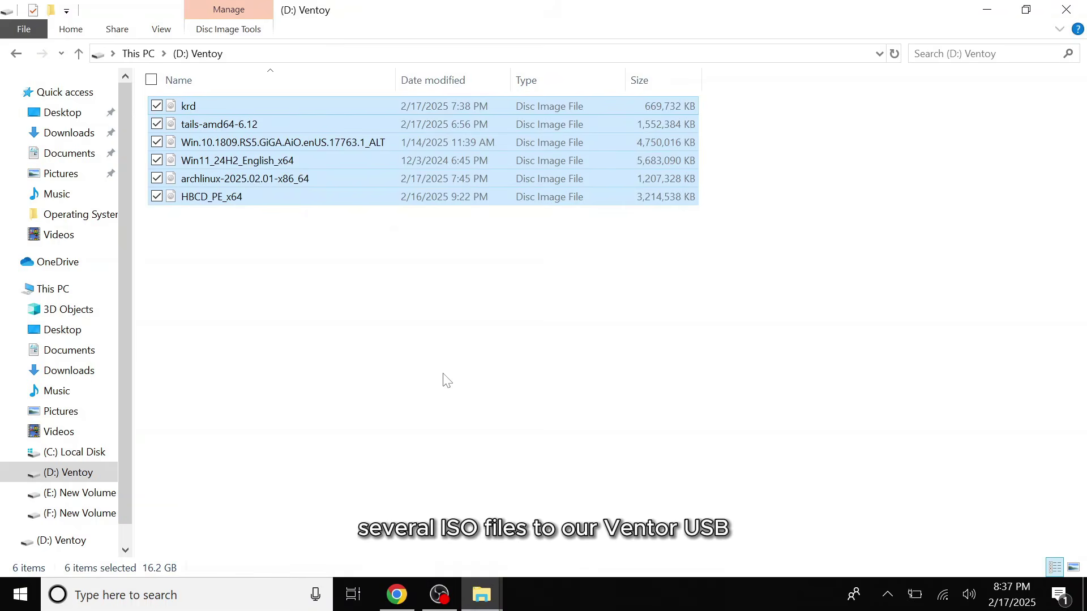
Check in This PC that the Ventoy drive now has 41.4 GB free of 57.7 GB
left_click(526, 307)
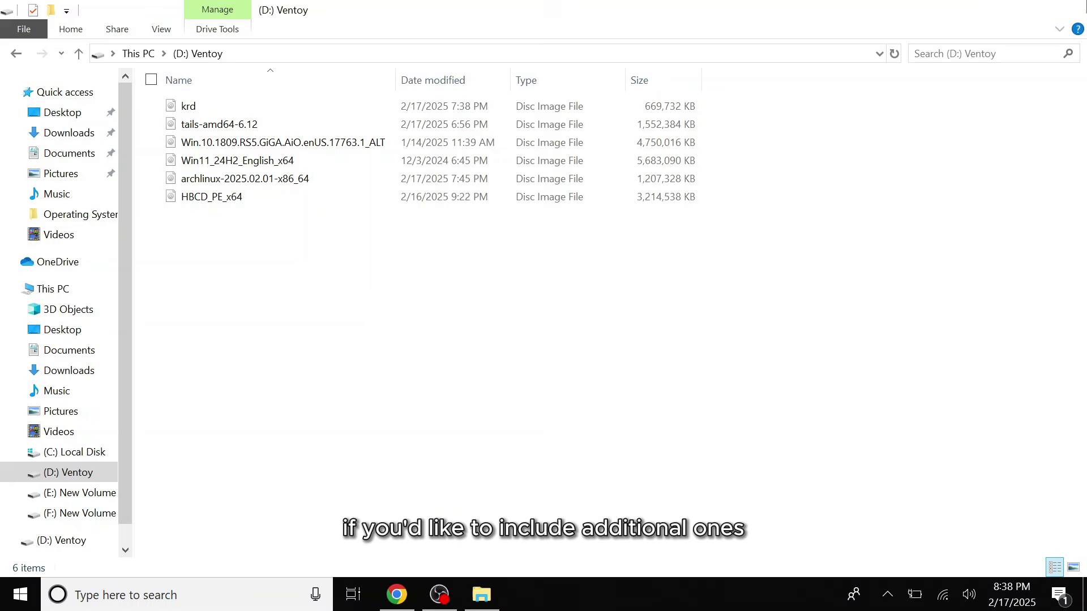
left_click(986, 9)
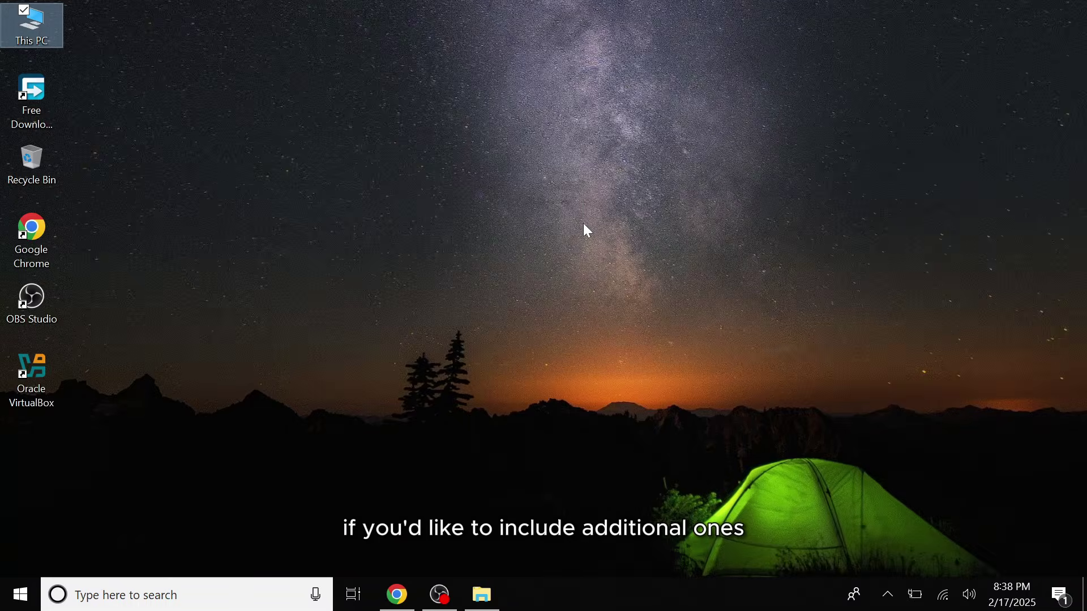
double_click(32, 34)
left_click(452, 245)
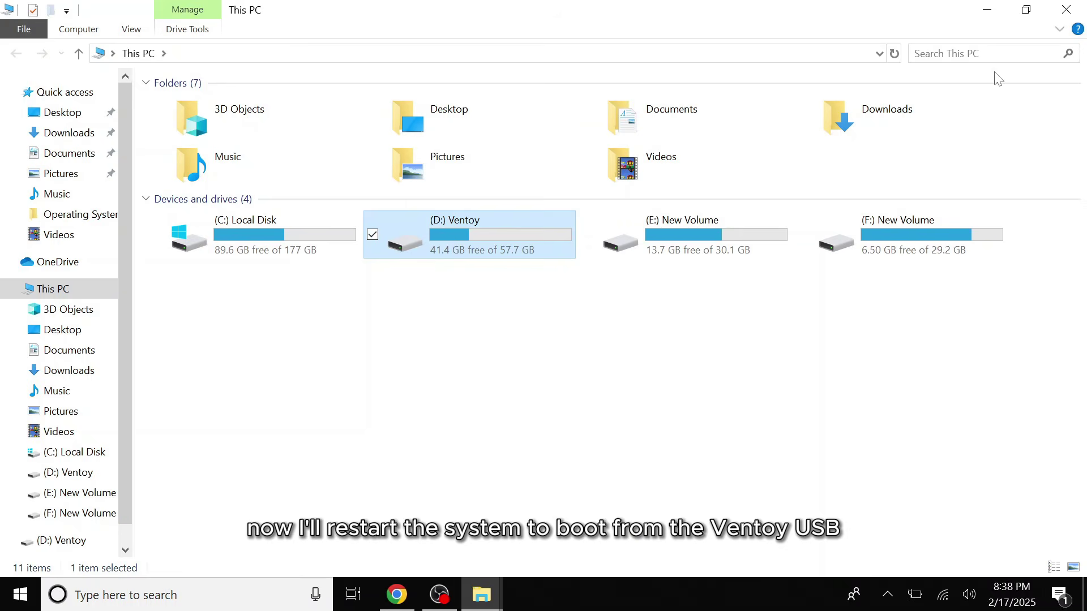
Close File Explorer and restart Windows from the Start menu's power options
left_click(1066, 10)
left_click(20, 593)
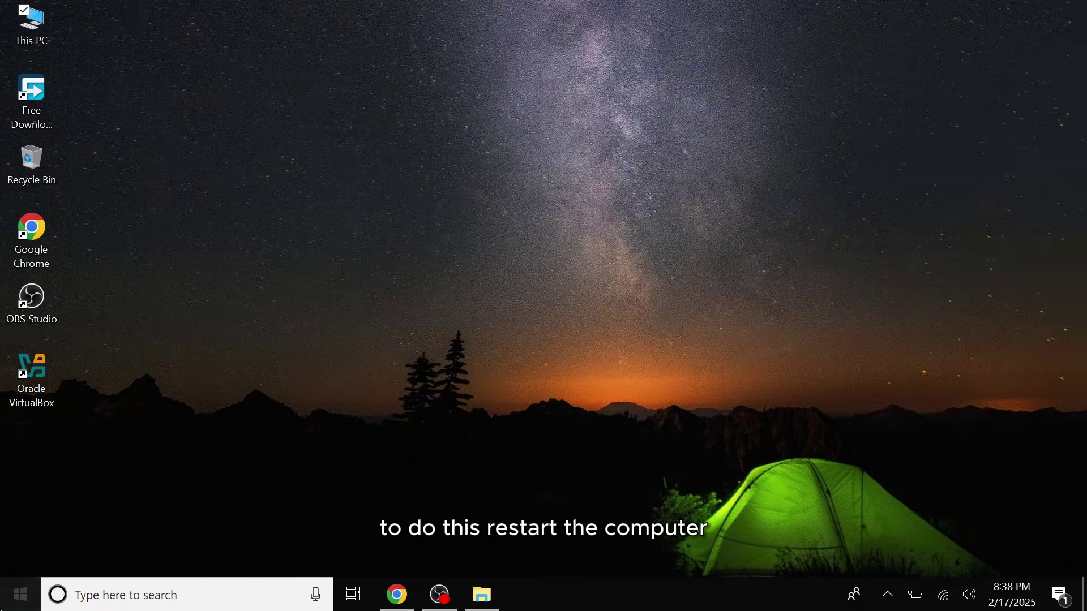
left_click(22, 556)
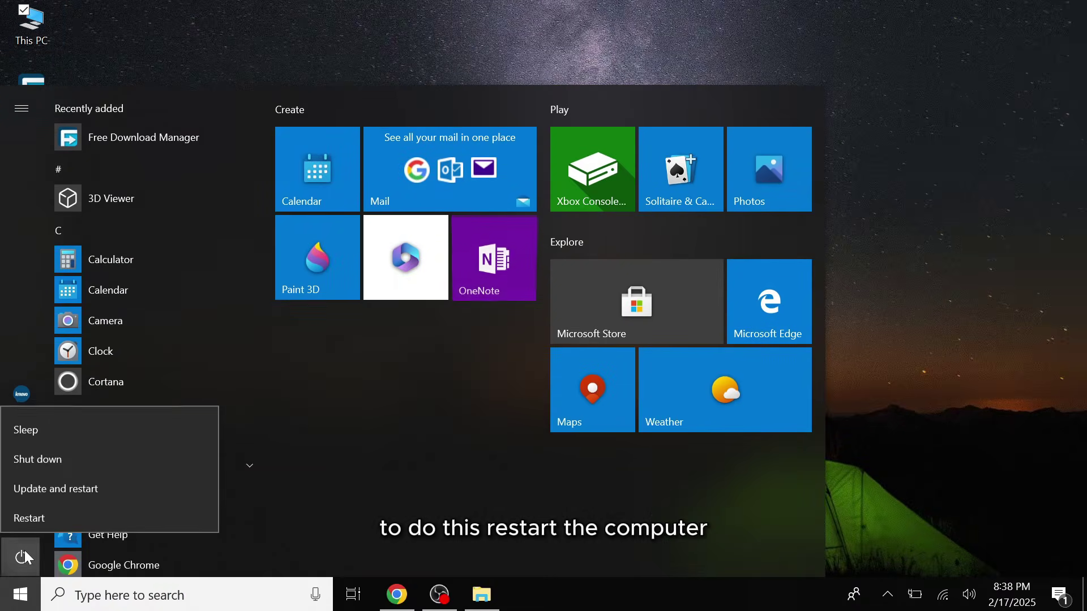
left_click(104, 507)
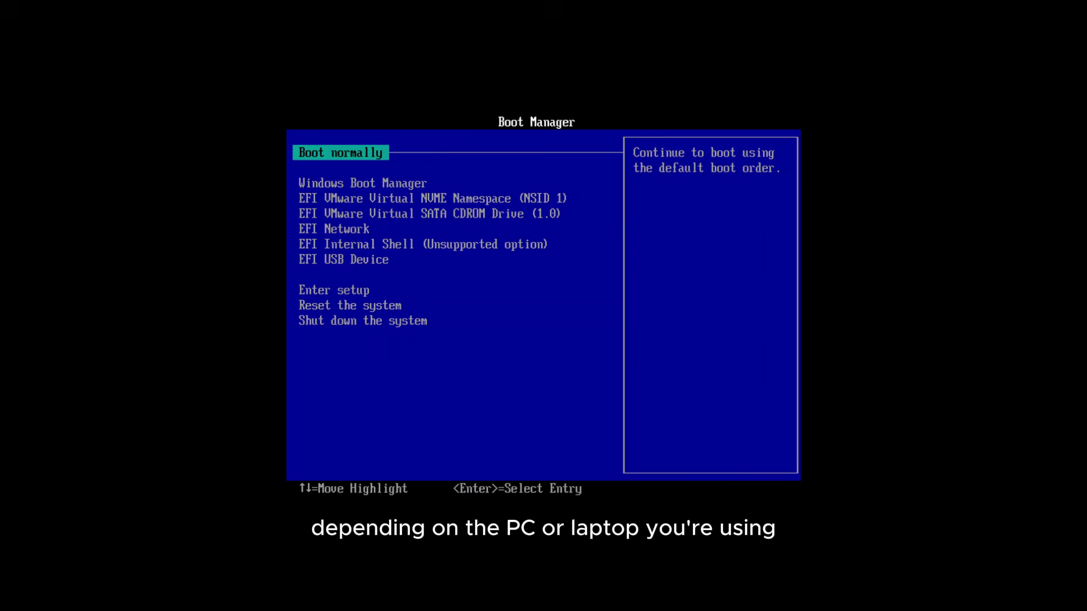
Choose EFI USB Device in the Boot Manager to boot into Ventoy
key("Down")
key("Down")
key("Down")
key("Down")
key("Down")
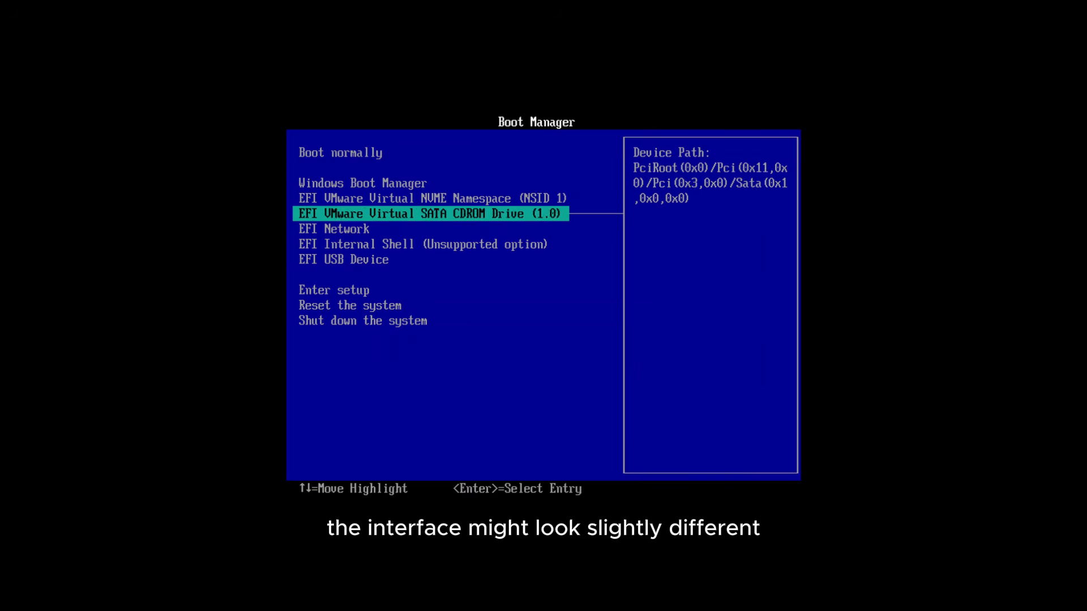
key("Down")
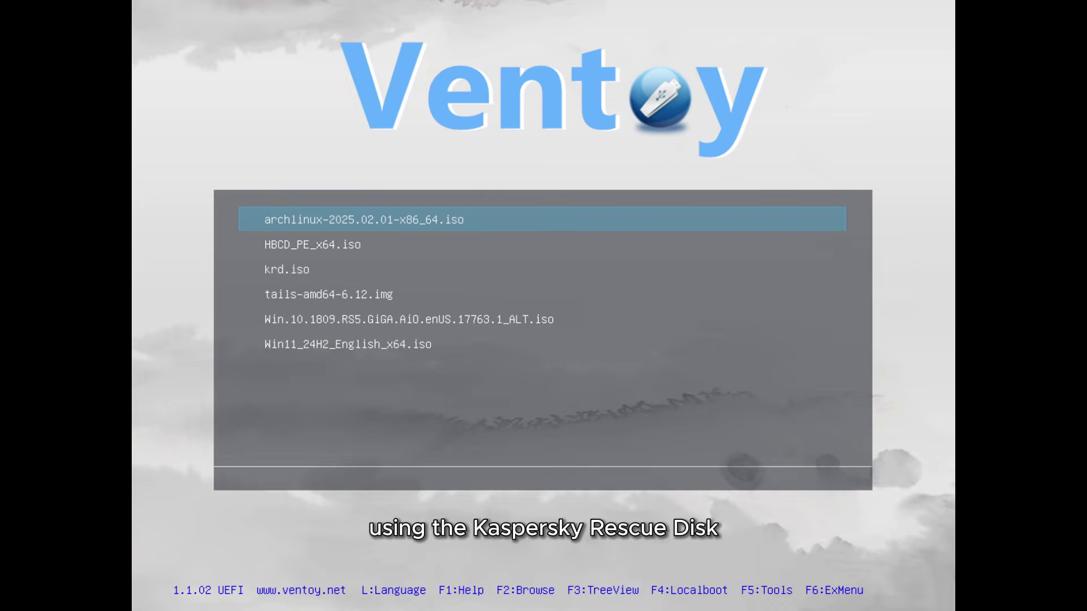
Scroll through the Ventoy image list and select krd.iso to show its boot modes
key("Down")
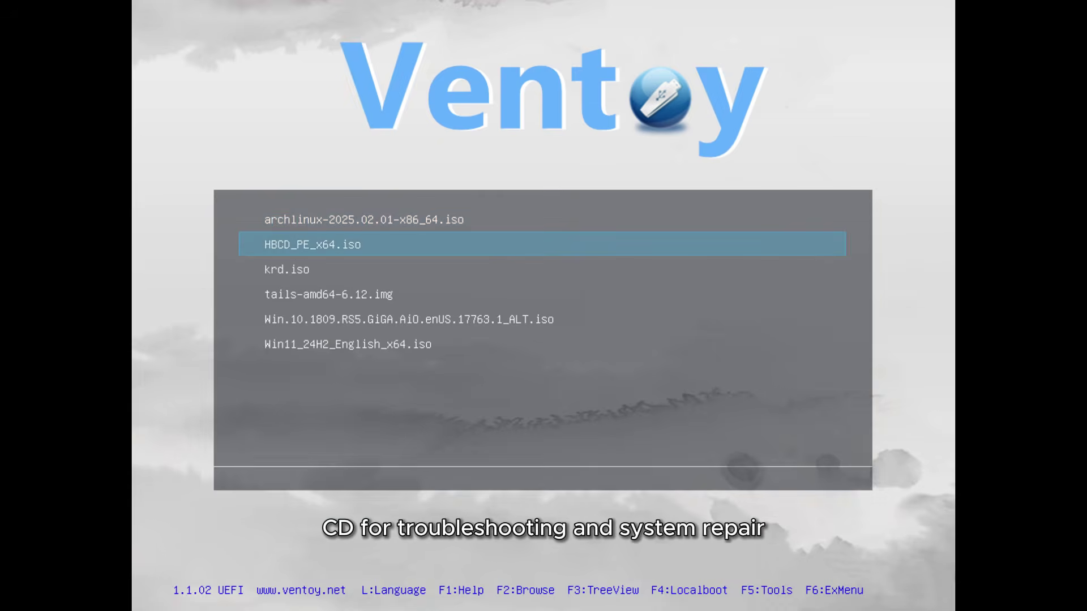
key("Down")
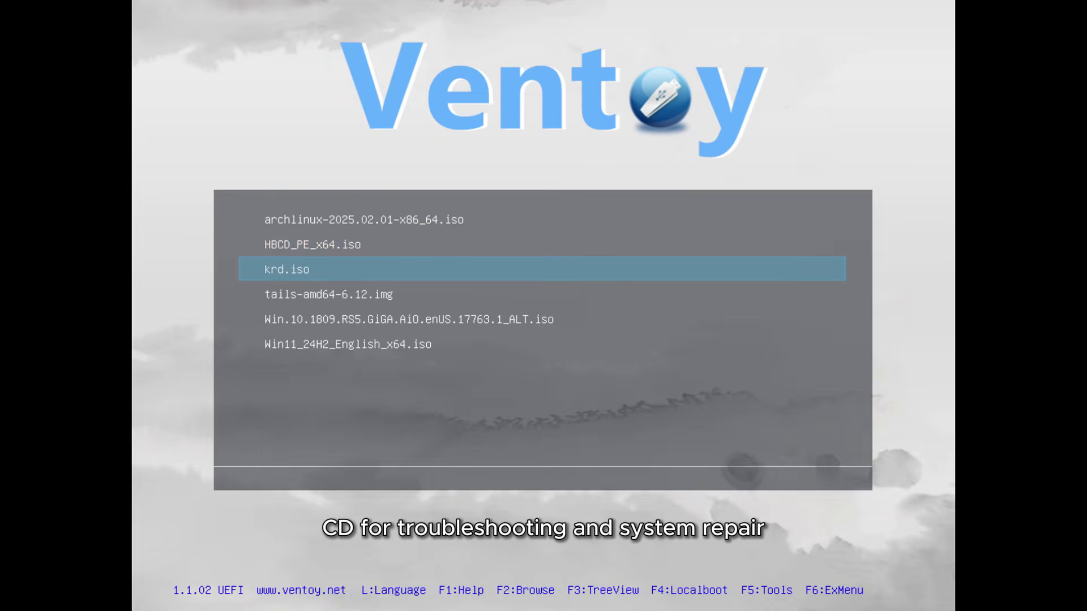
key("Down")
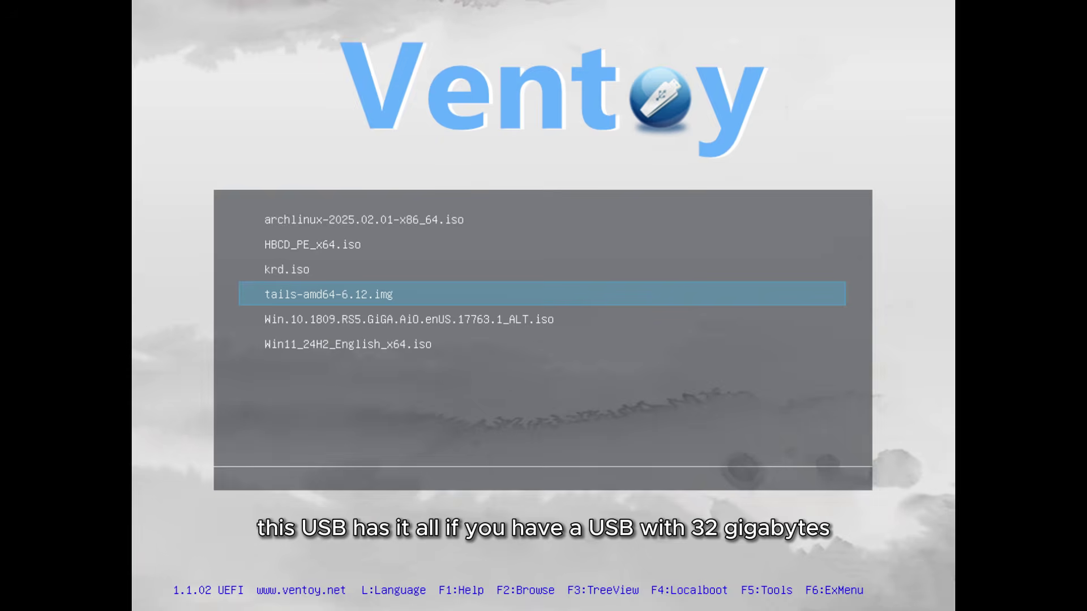
key("Down")
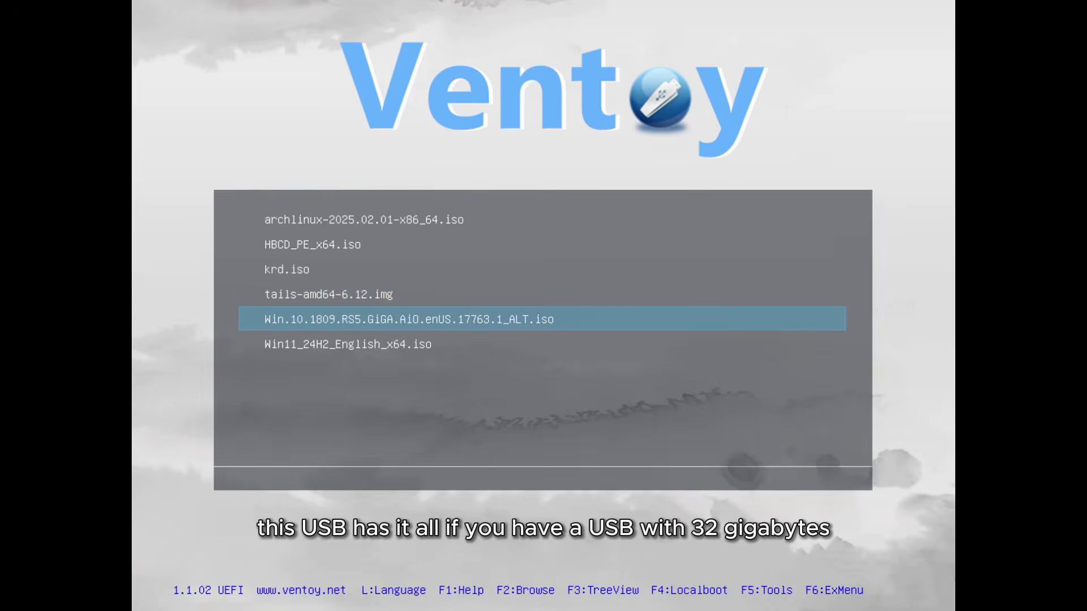
key("Down")
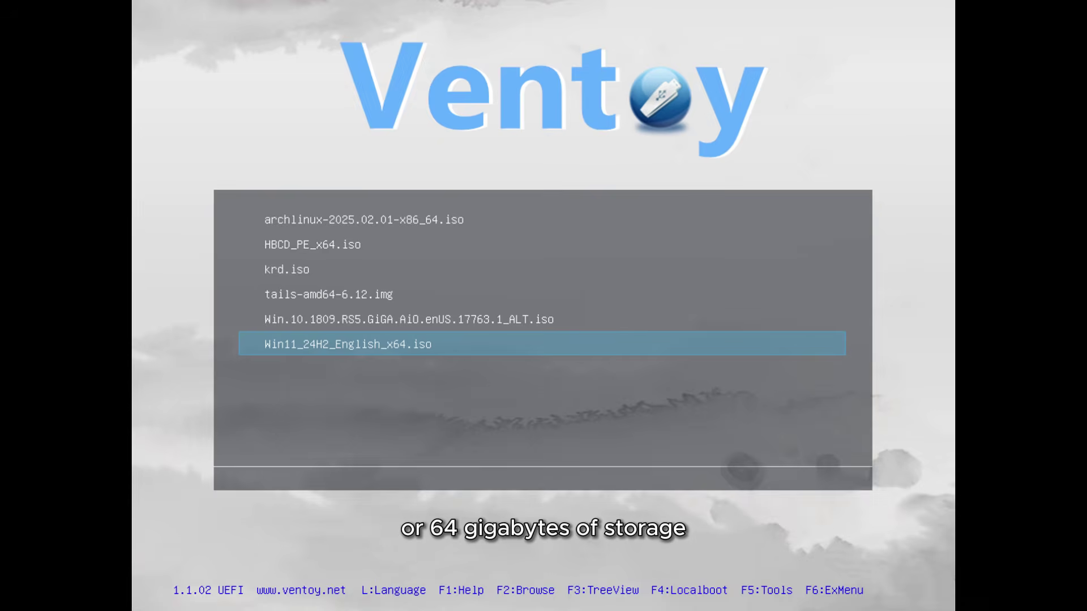
key("Up")
key("Up")
key("Up")
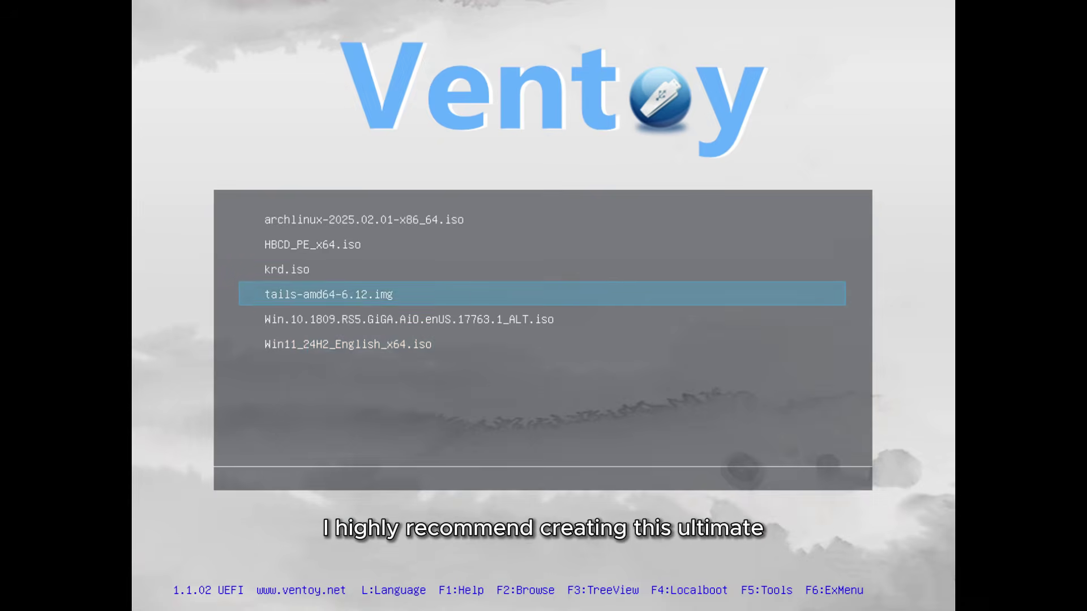
key("Return")
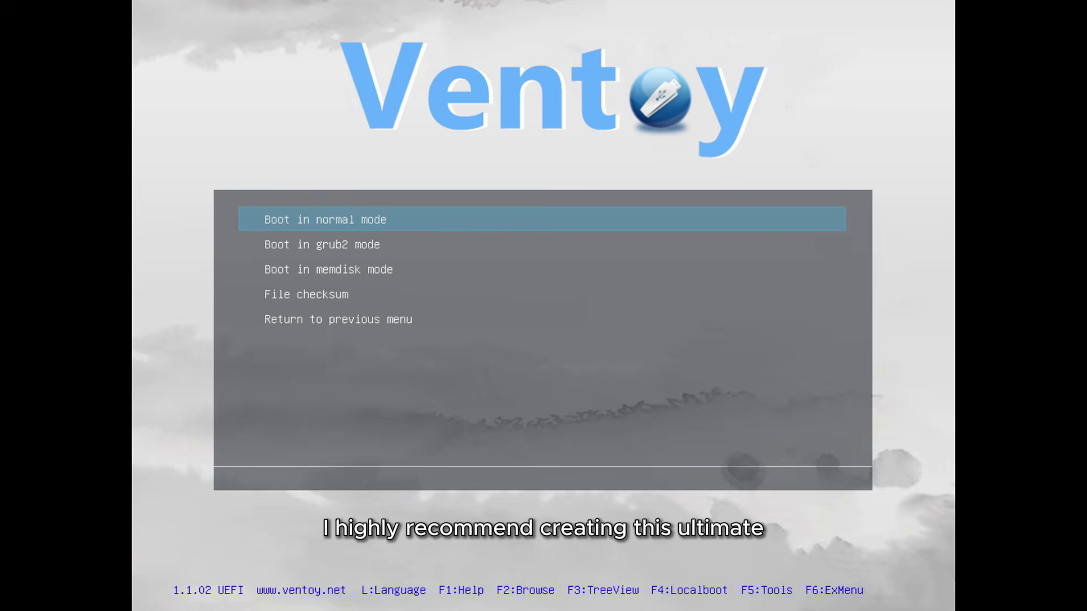